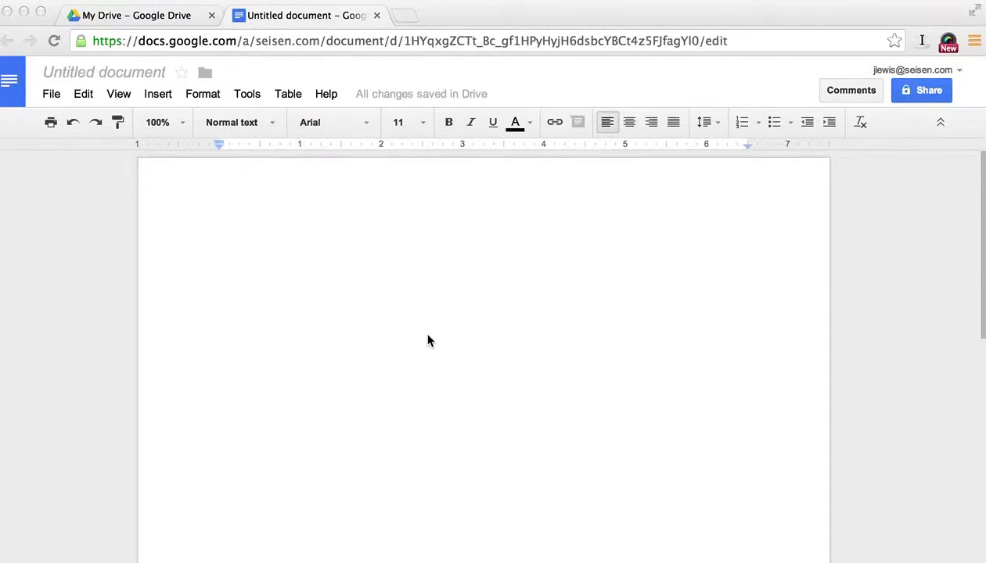
Enter the date "February 11th, 2014" and a placeholder line "fajsdkl;falskdfj" below it, each followed by a blank line.
click(428, 340)
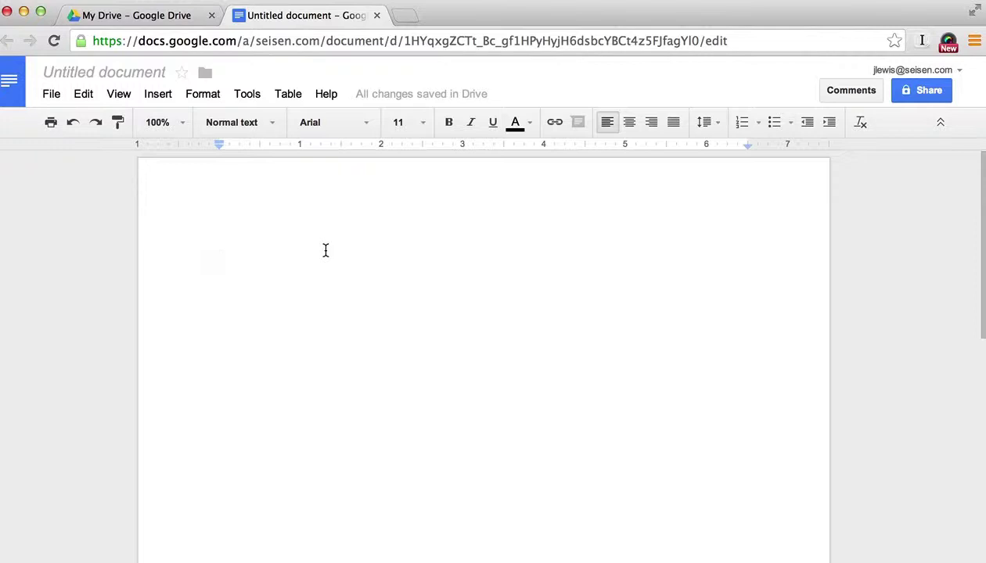
text(Februar)
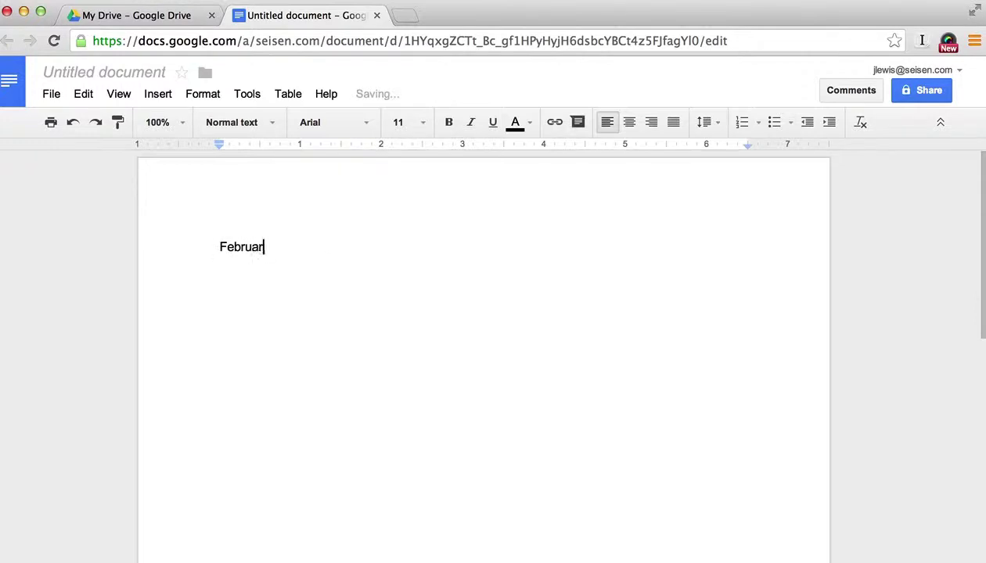
text(y 11th, 2014)
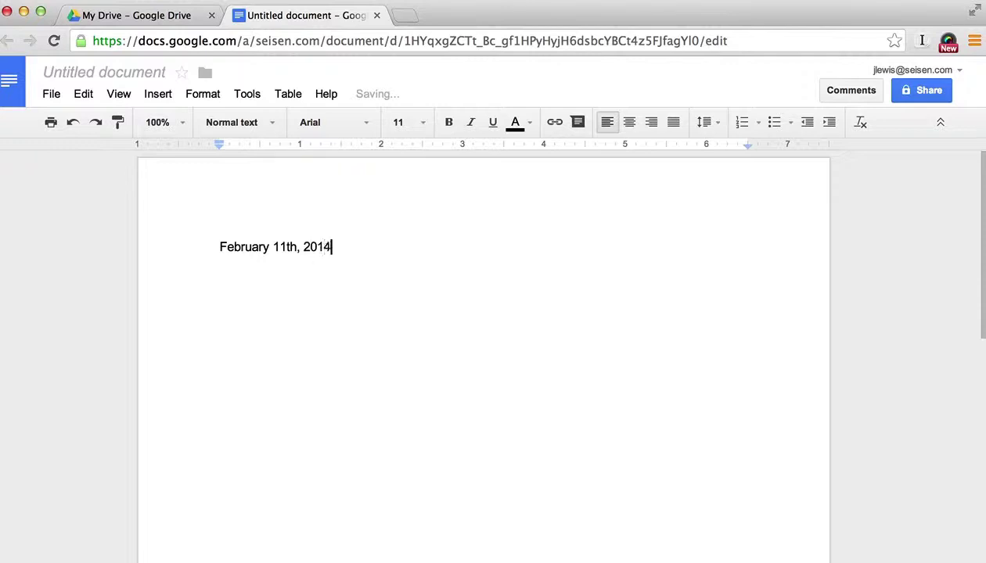
key(Return)
key(Return)
text(fajsdkl;falskdfj)
key(Return)
key(Return)
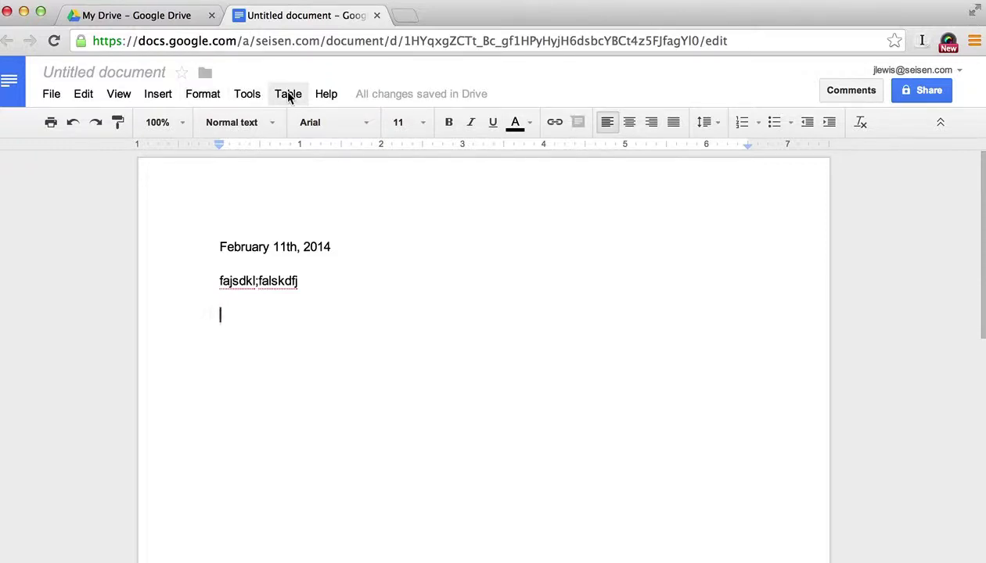
click(151, 99)
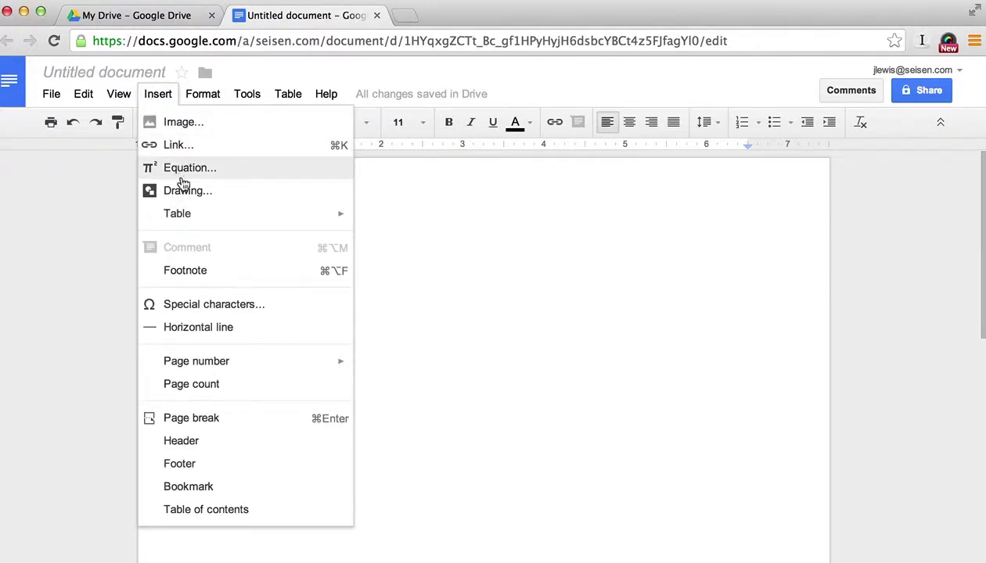
mouse_move(187, 217)
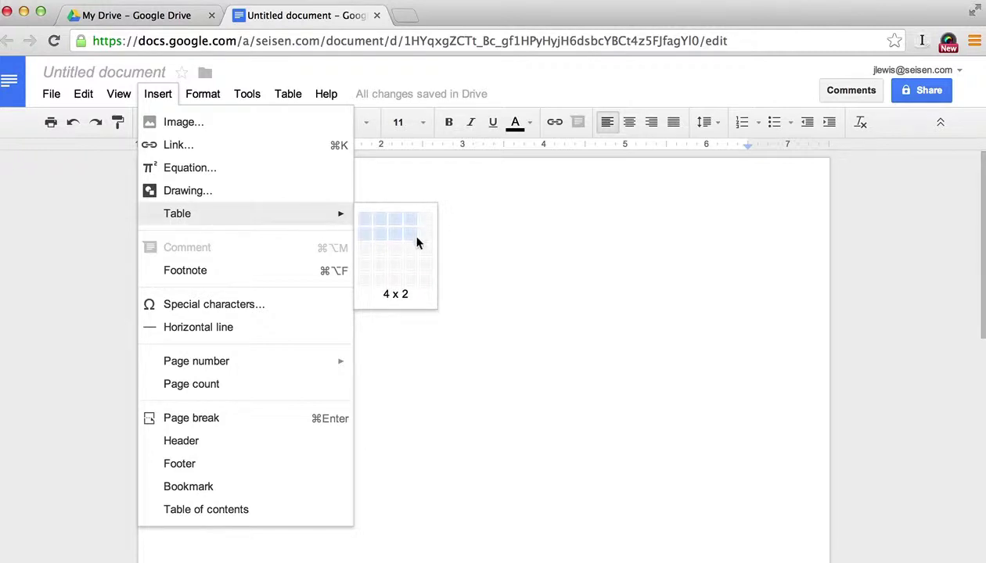
click(458, 176)
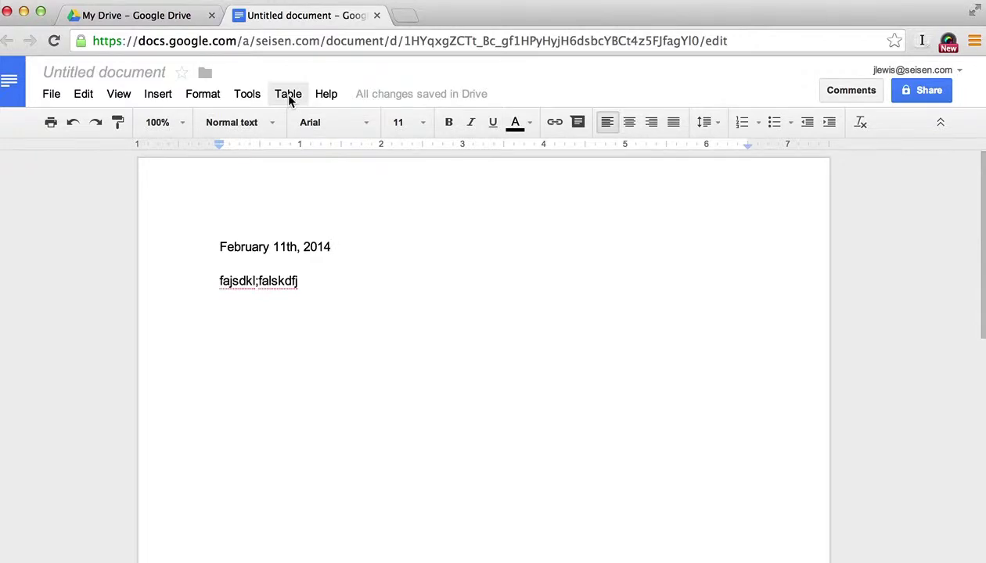
Insert a table with three columns and two rows below the placeholder line.
click(317, 285)
key(Return)
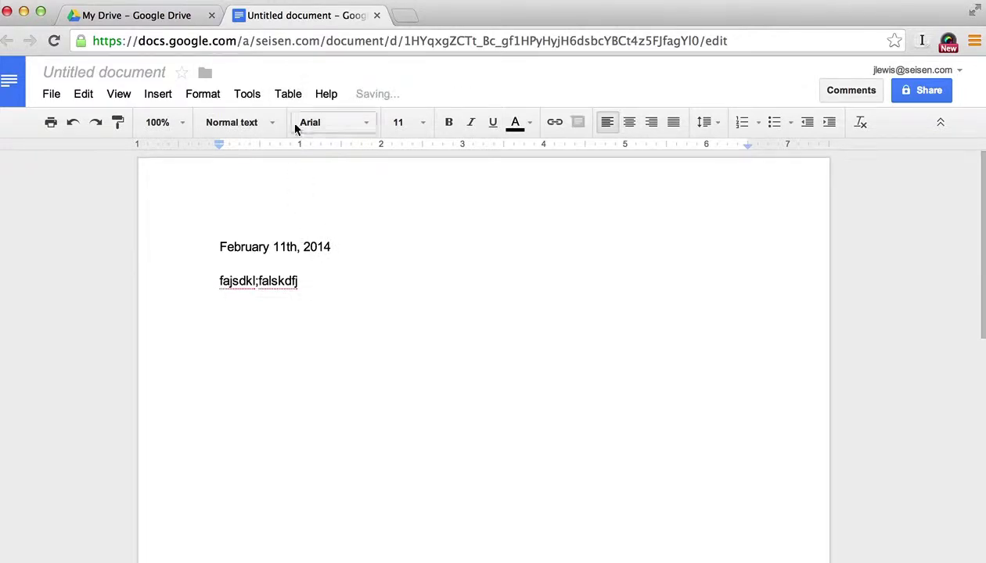
click(285, 93)
mouse_move(301, 128)
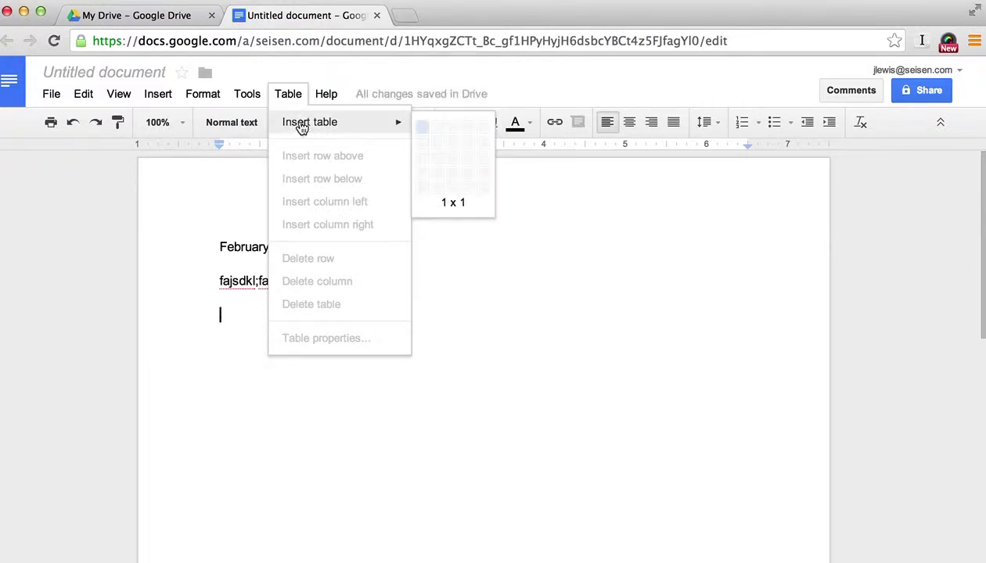
click(453, 148)
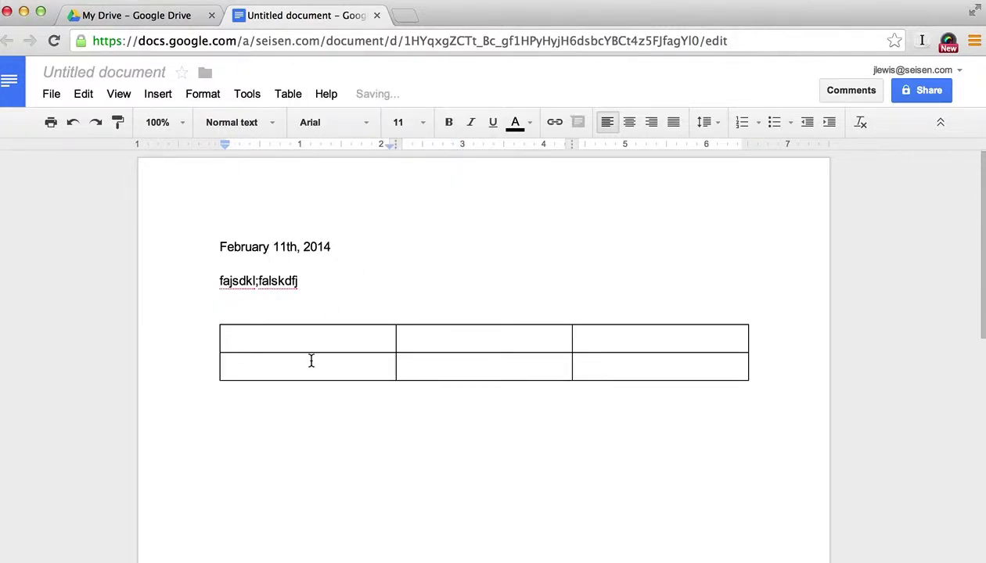
Remove the placeholder line and enter the title "Creativity" directly above the table.
click(339, 311)
triple_click(313, 281)
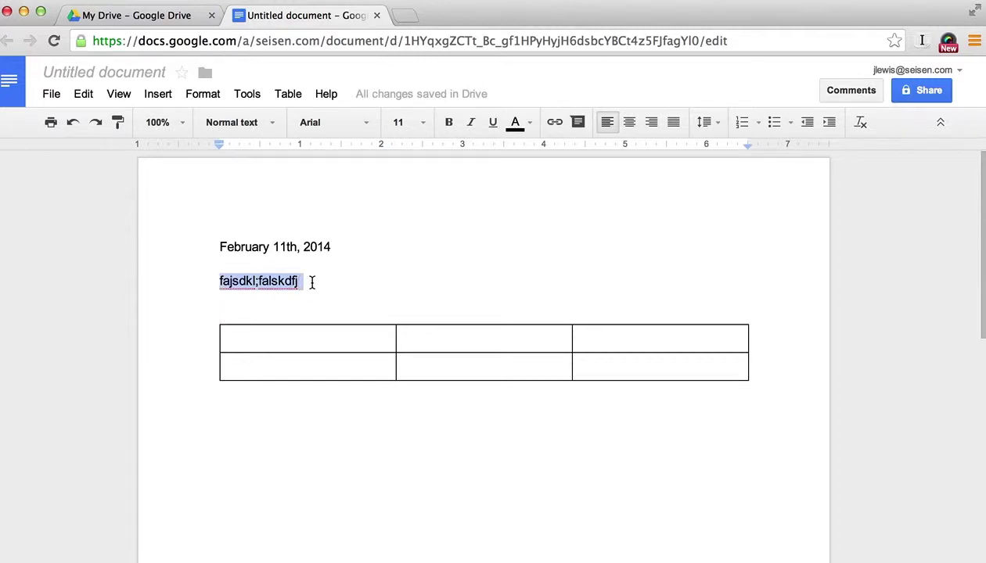
key(BackSpace)
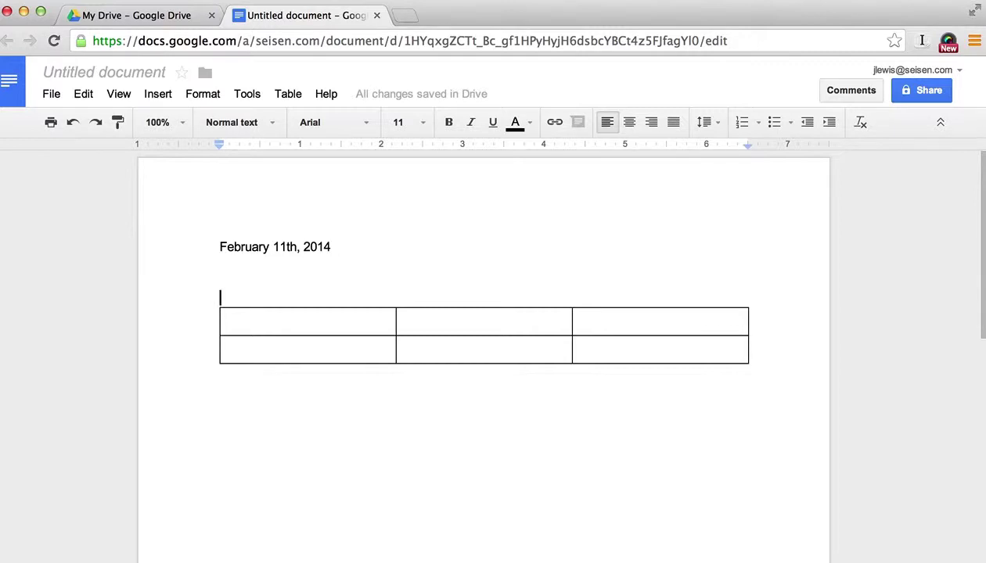
text(Creativ)
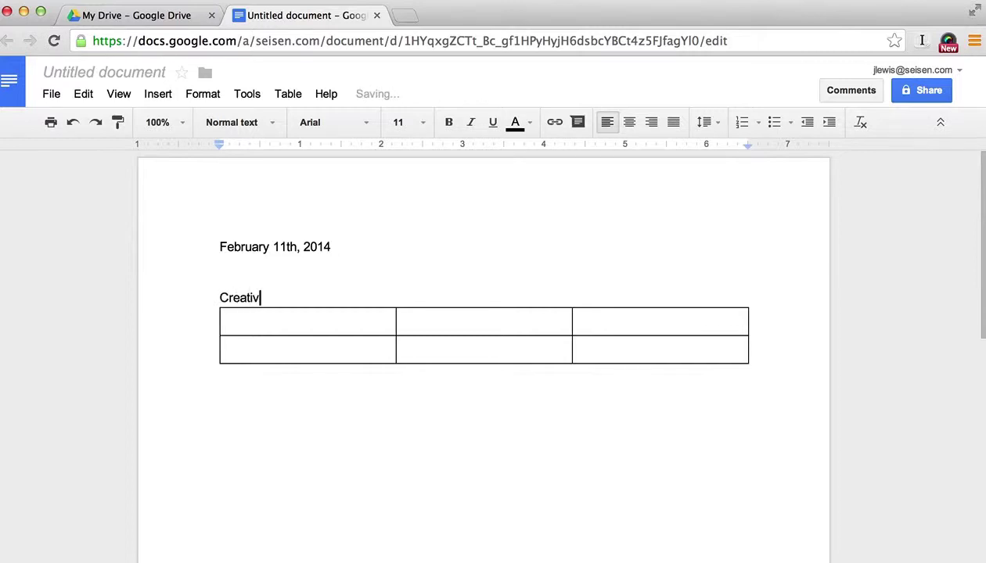
text(ity)
Centre the "Creativity" title and set its font size to 14.
click(628, 129)
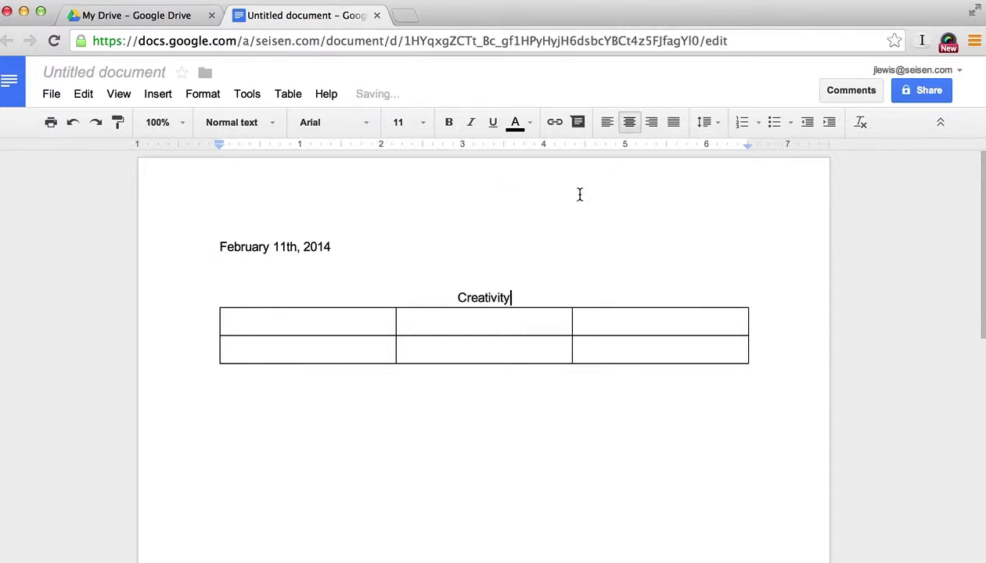
double_click(511, 298)
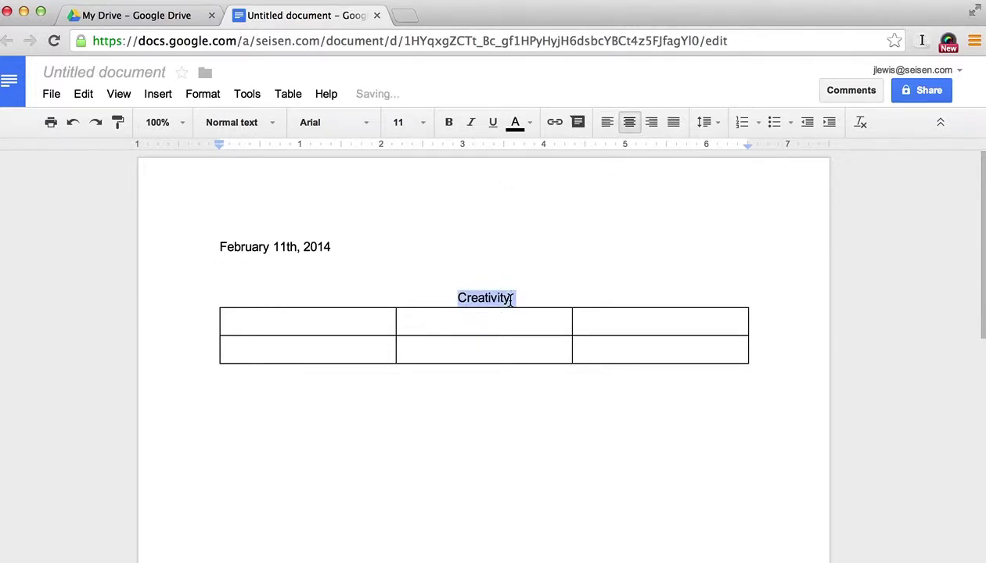
click(423, 123)
click(405, 264)
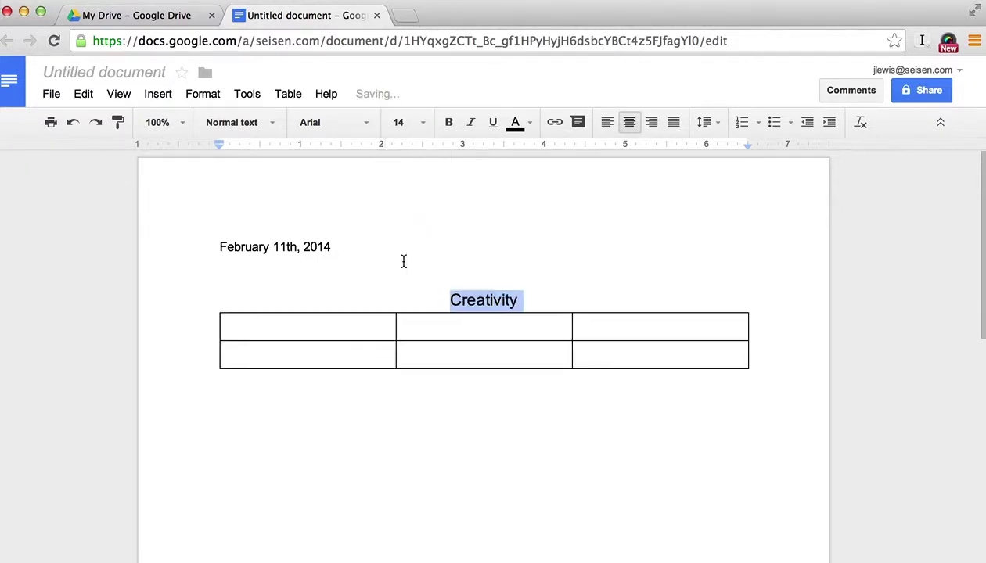
Fill the table's first row with the headings "Look like...", "Feel like..." and "Sound like...".
click(344, 326)
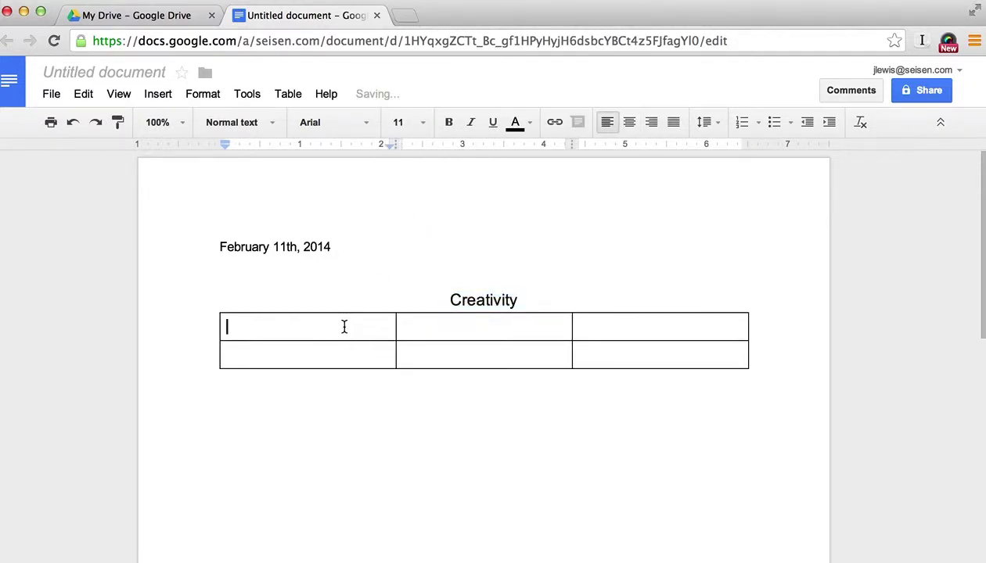
text(Look like...)
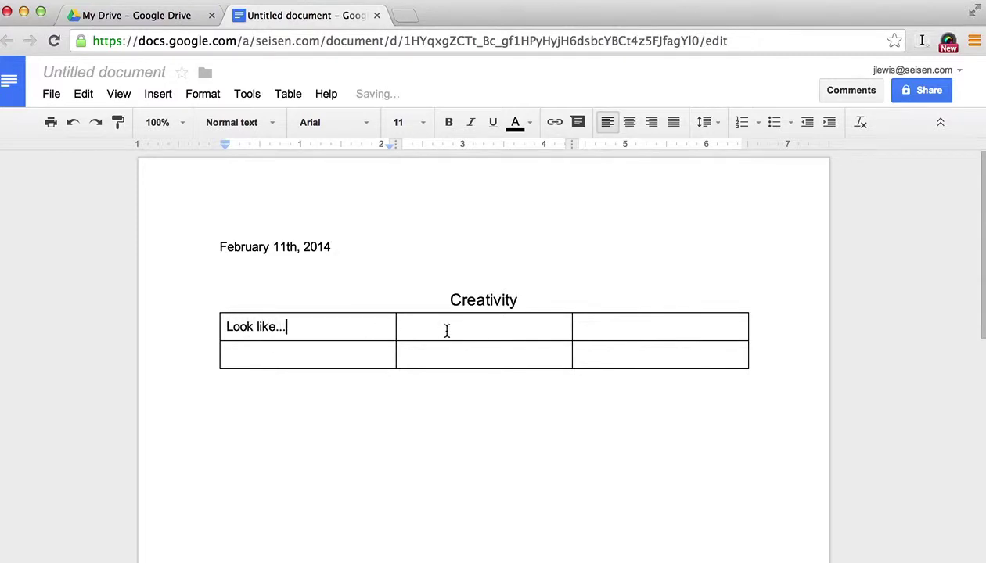
click(457, 327)
text(Feel like...)
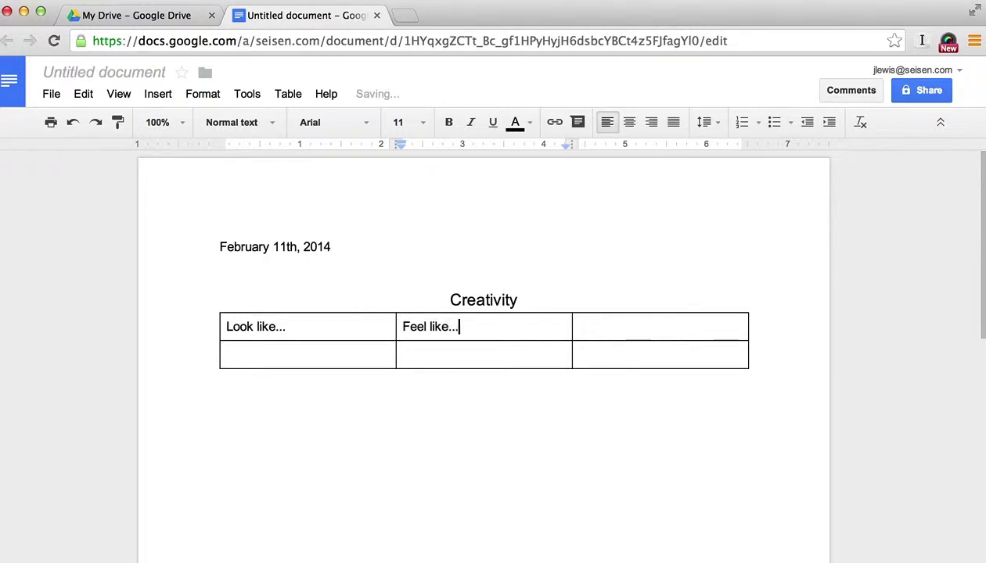
click(579, 327)
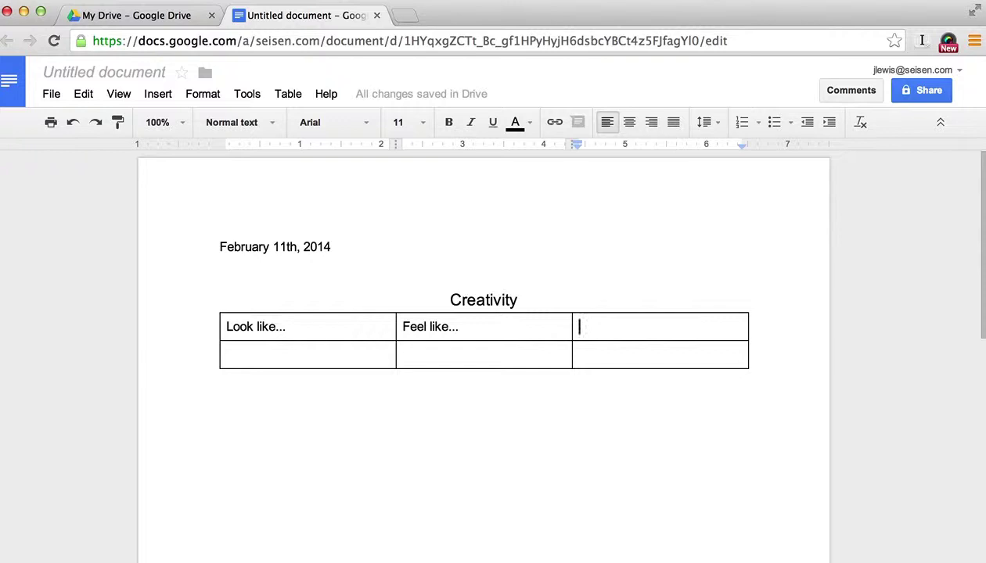
text(Sound like...)
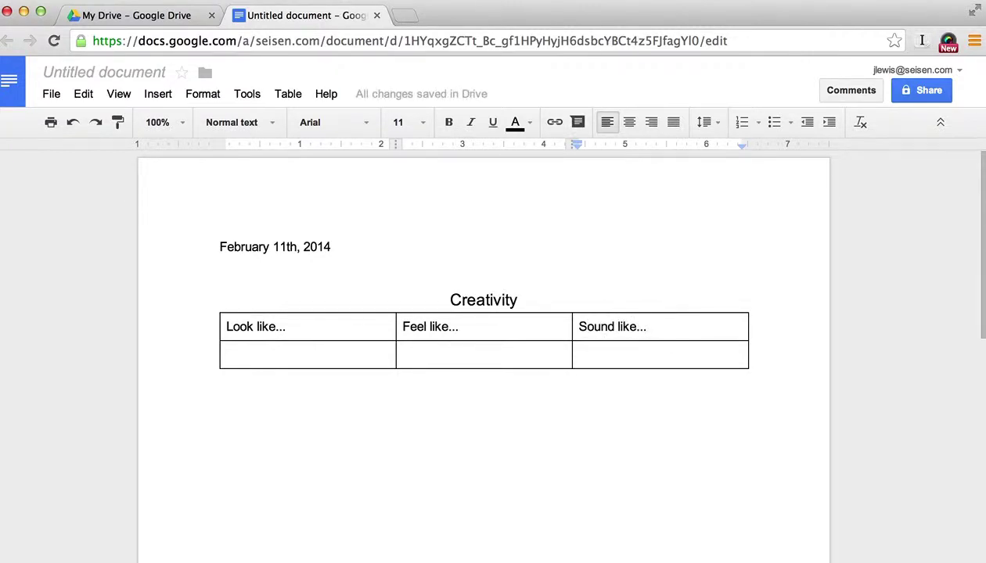
Enter the sample lines "aslkdfjasl;kdfj" and "jfkds;a" in the cell under "Look like...", followed by blank lines.
click(357, 351)
text(aslkdfjasl;kdfj)
key(Return)
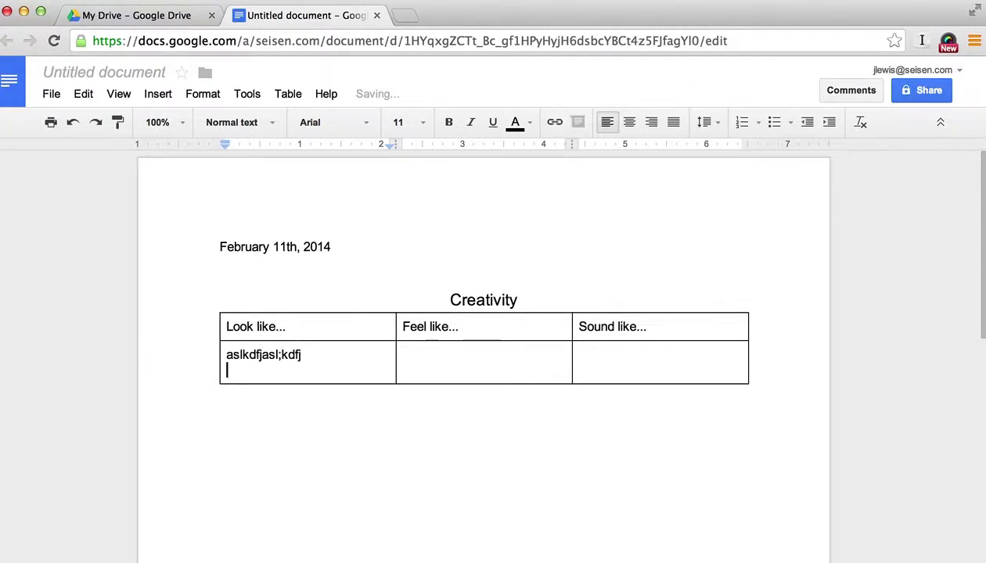
text(jfkds;a)
key(Return)
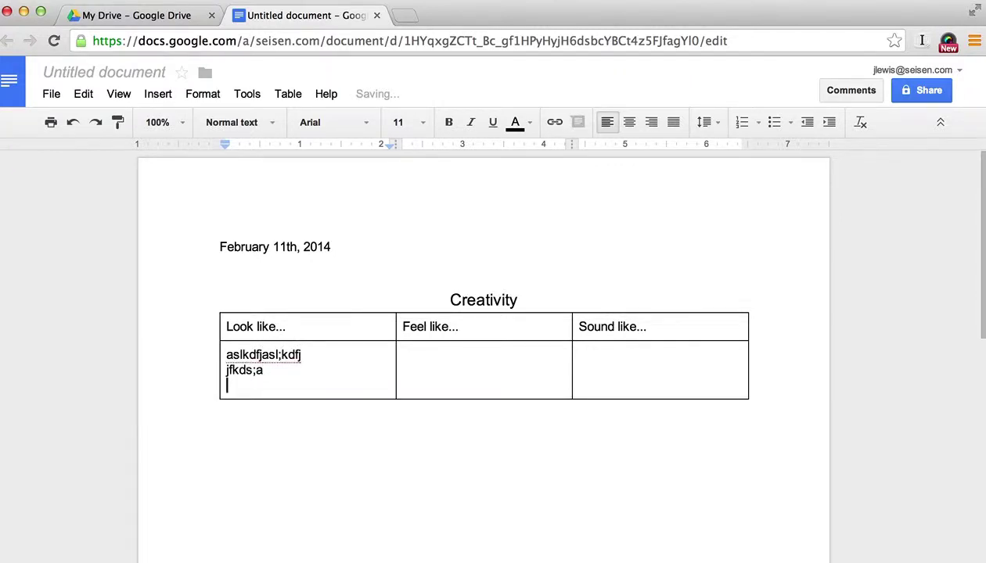
key(Return)
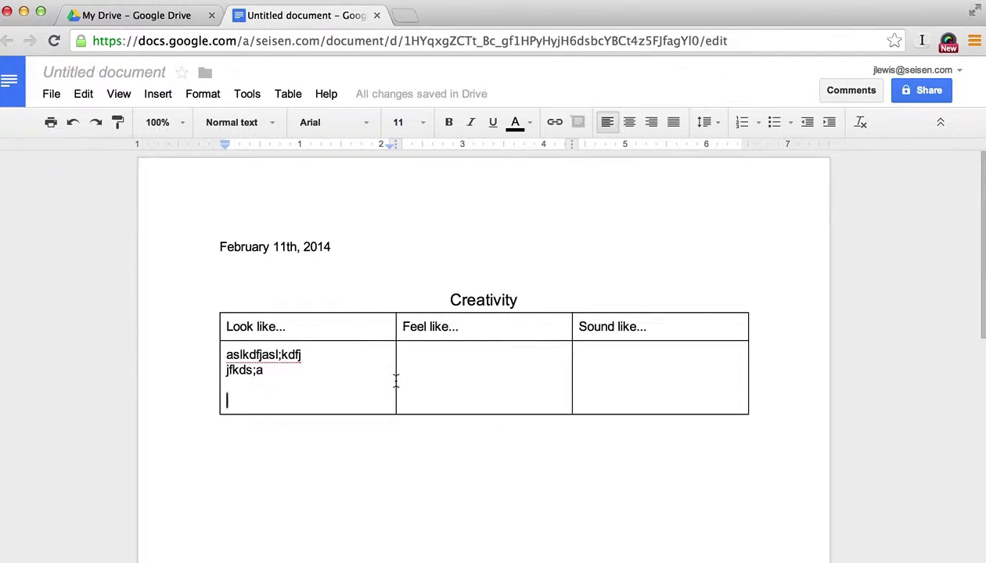
Add the heading "Word Study" below the Creativity table and start a new line under it.
click(611, 451)
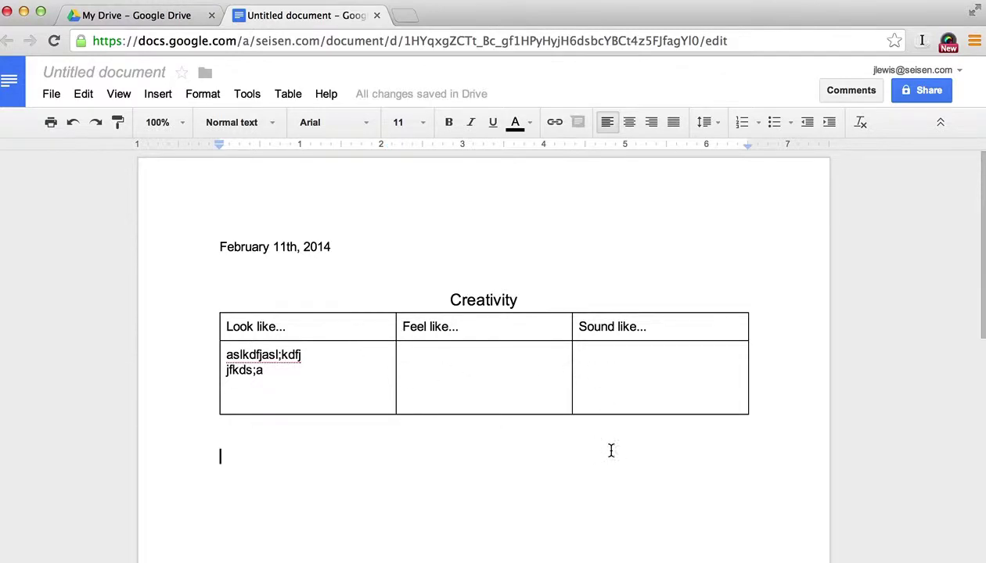
key(Return)
text(Word S)
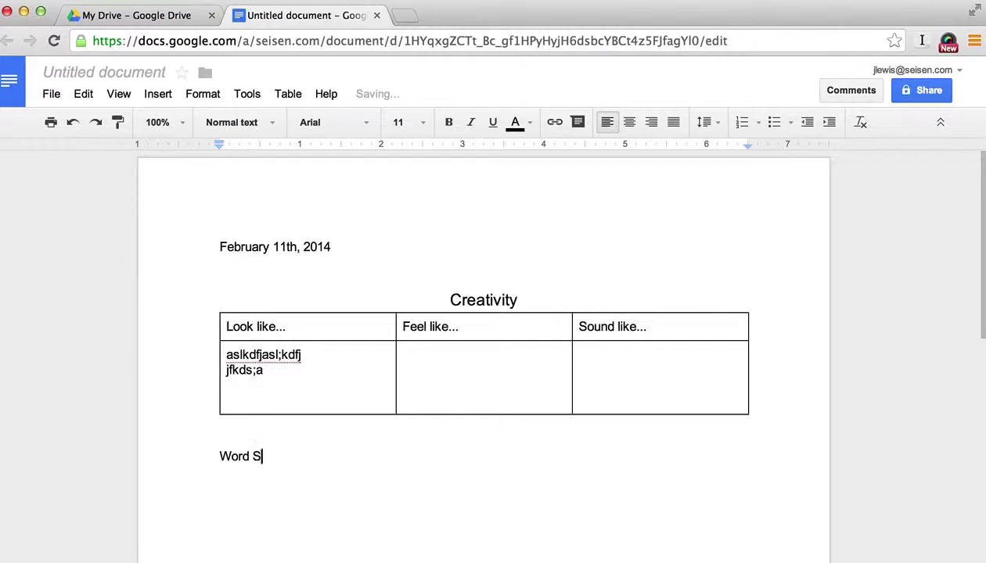
text(tudy)
key(Return)
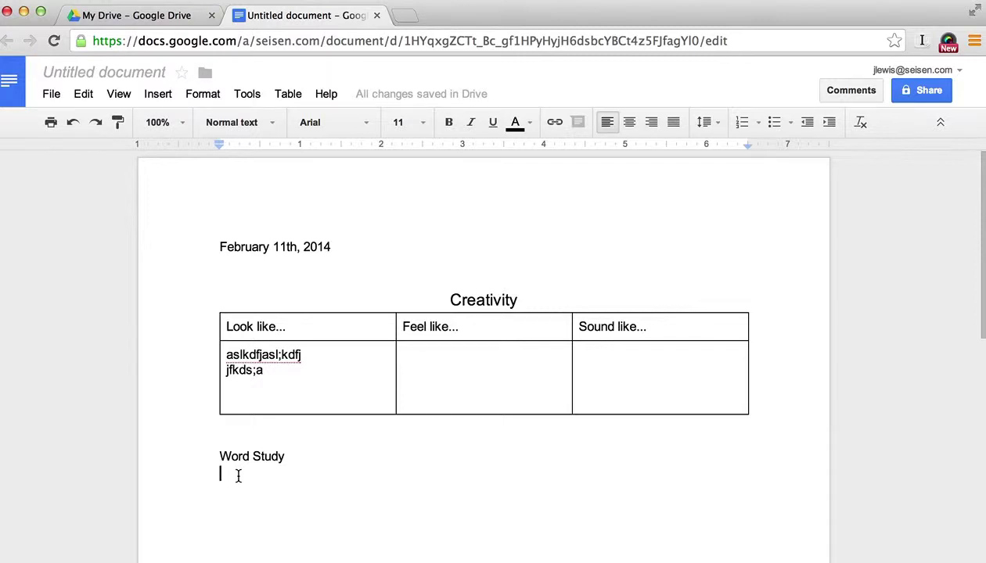
Insert a table with four columns and five rows under the "Word Study" heading.
right_click(238, 476)
click(219, 474)
click(158, 97)
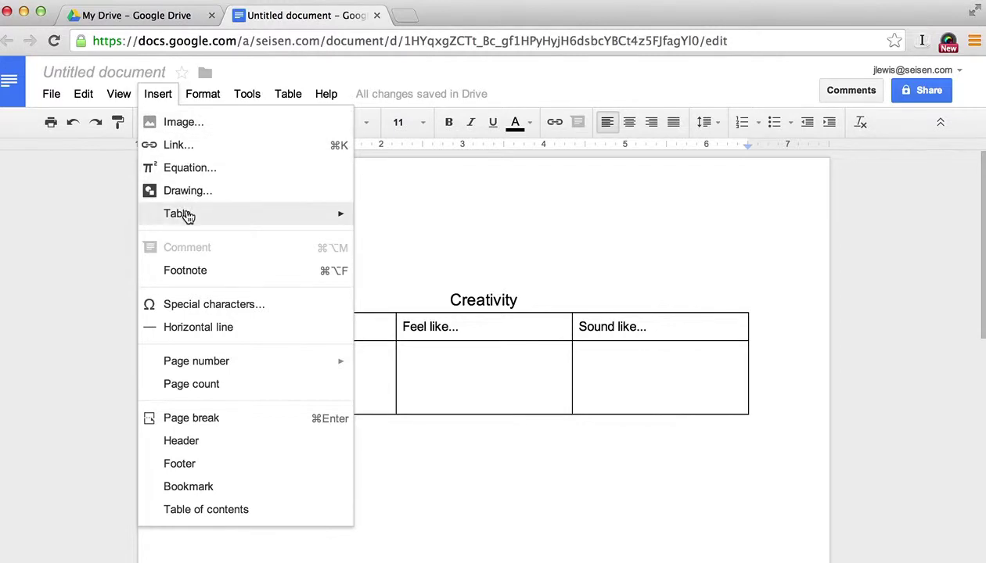
mouse_move(187, 213)
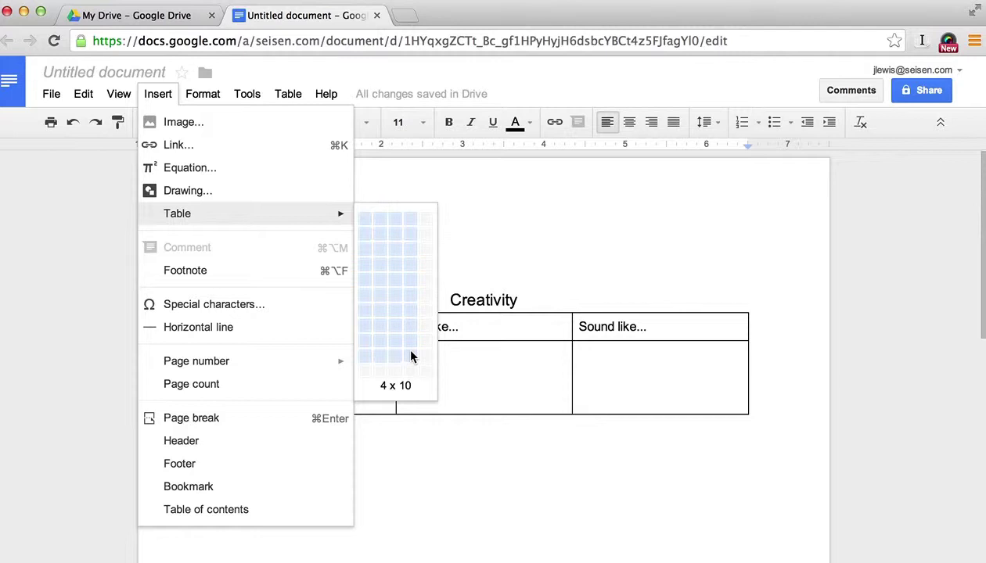
click(408, 287)
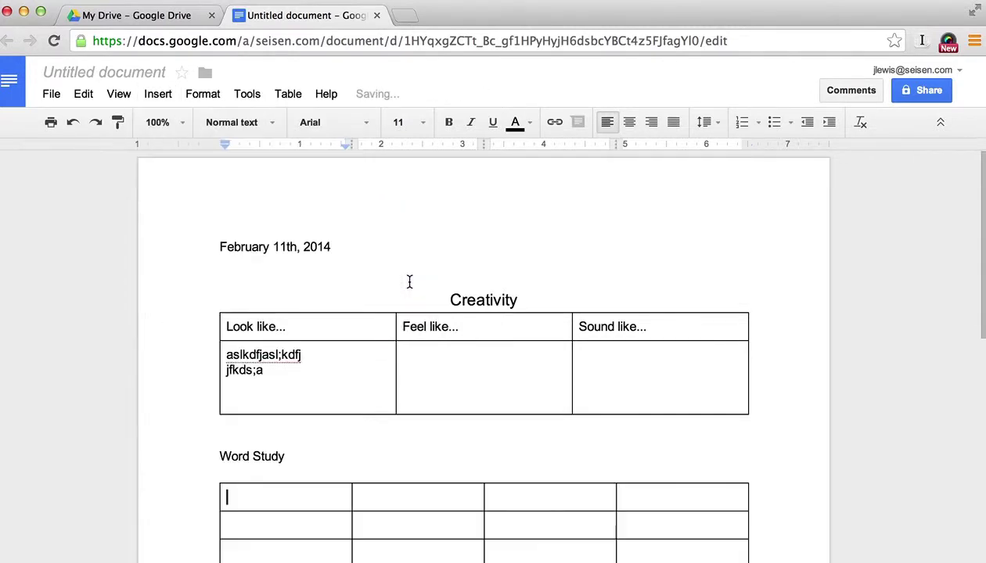
Enter the headings "VCe" and "VVC" in the first two cells of the Word Study table's first row.
scroll(386, 509, down, 3)
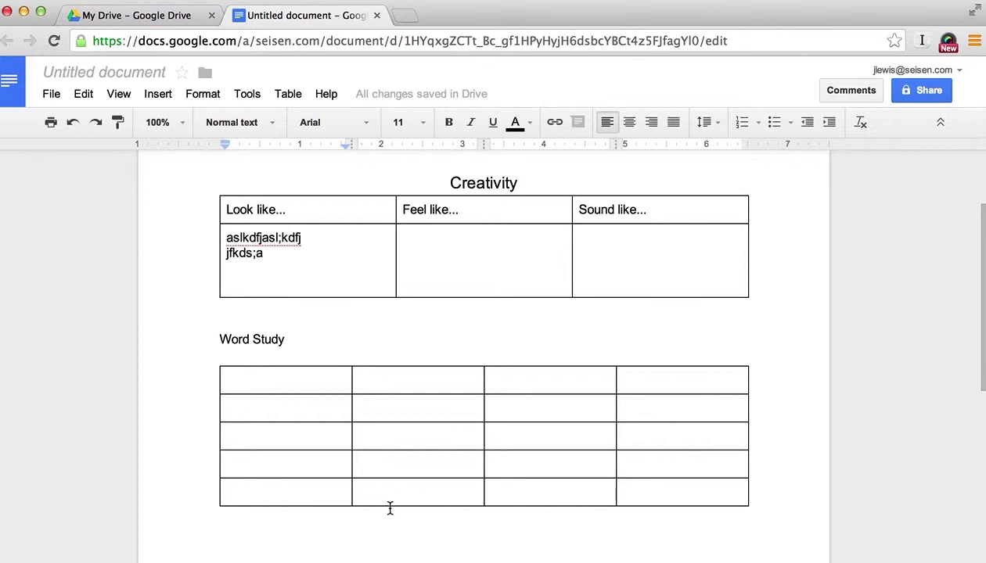
text(VC)
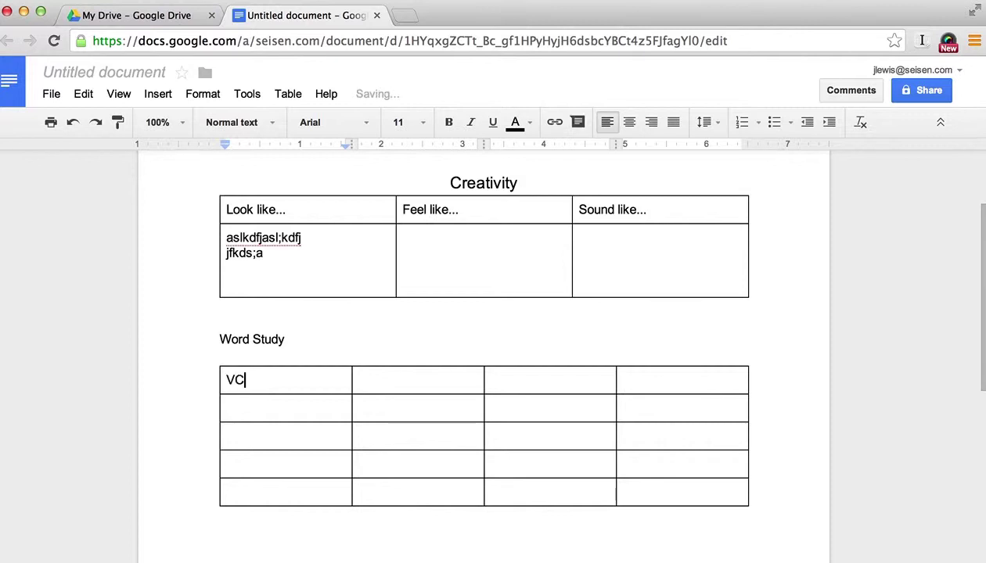
text(E)
key(BackSpace)
text(e)
click(359, 380)
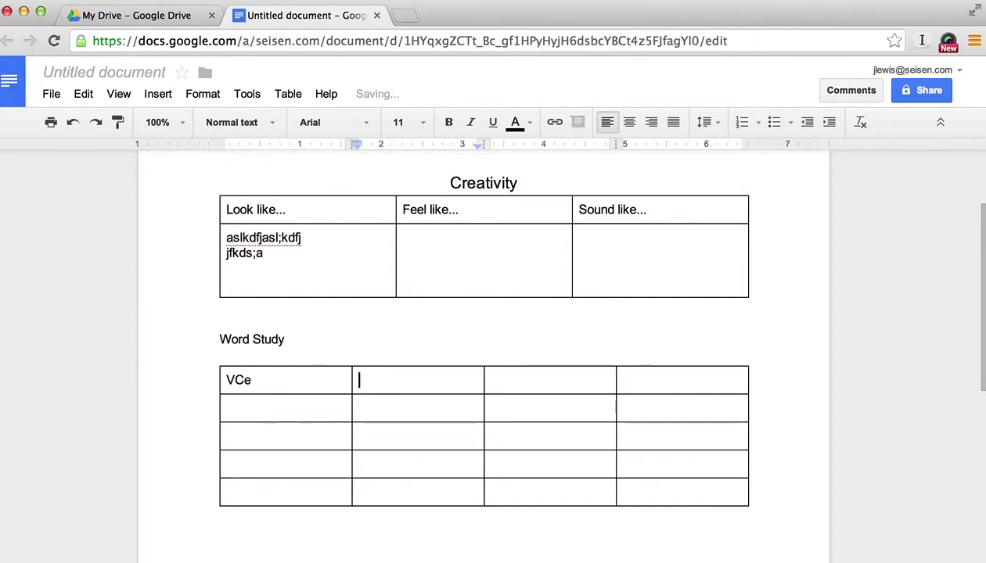
text(VCE)
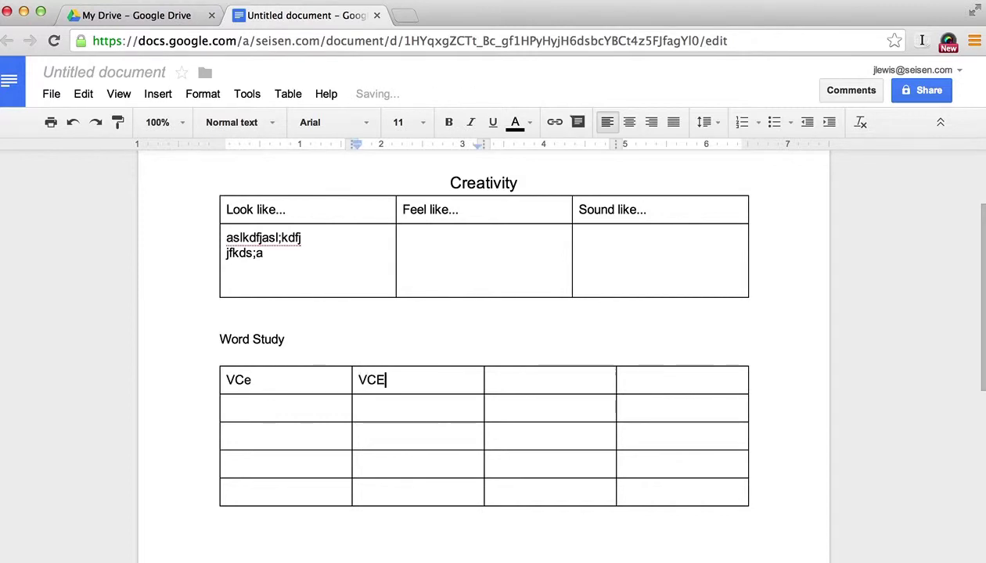
key(BackSpace)
key(BackSpace)
text(V)
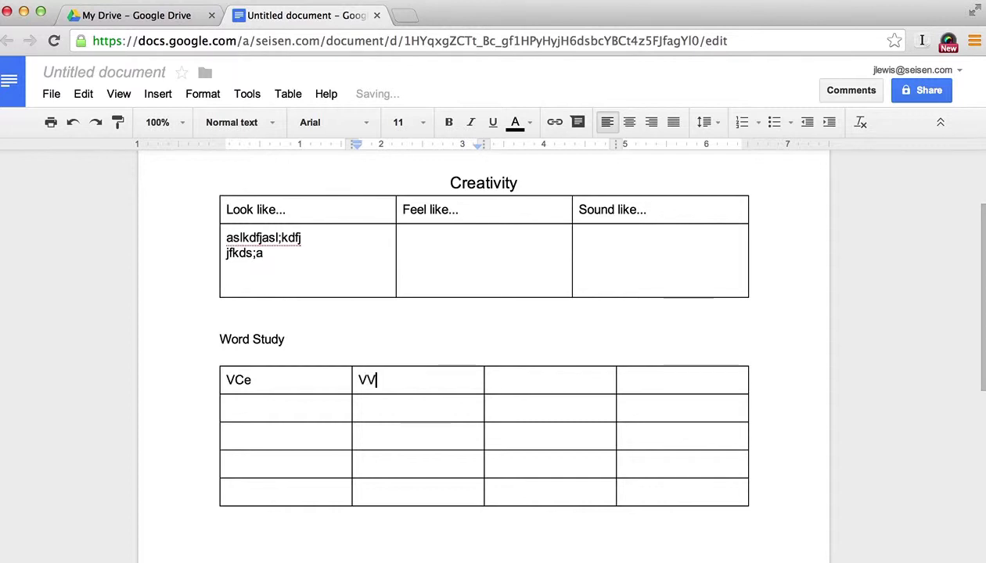
key(Tab)
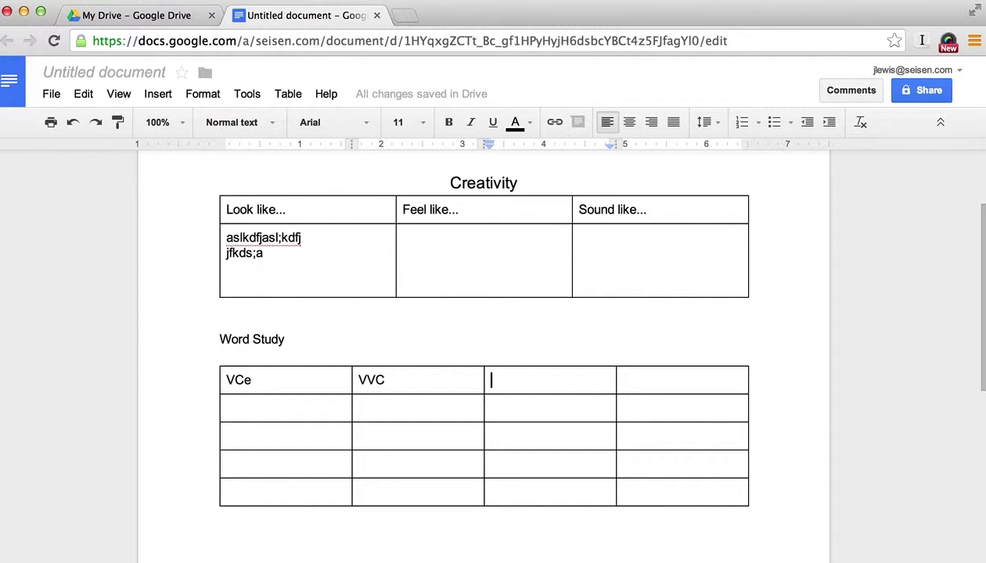
Enter the headings "e-drop" and "nothing" in the third and fourth cells of the Word Study table's first row.
text(e-drop)
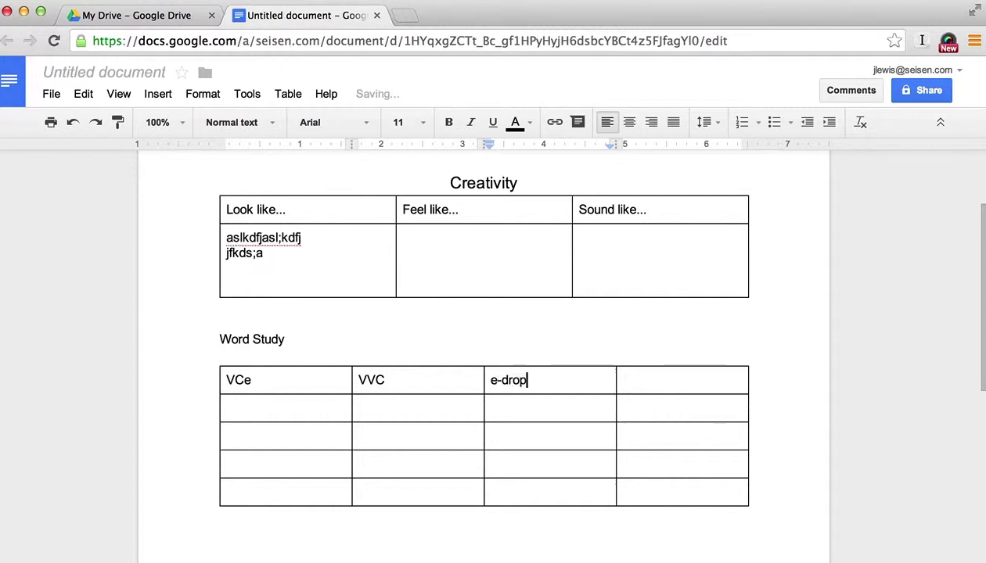
click(623, 380)
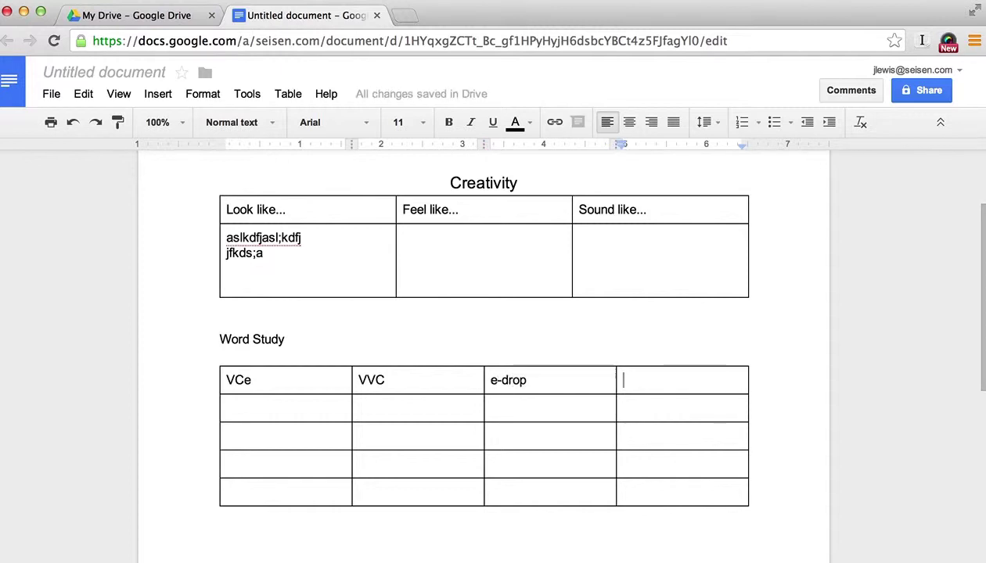
text(nothin)
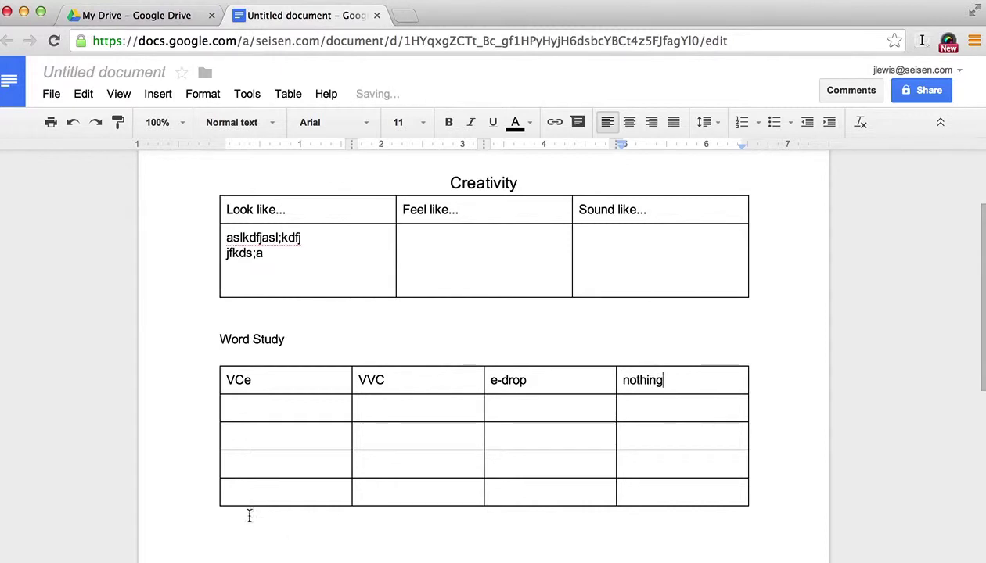
text(g)
Enter "use" under VCe and "look" under VVC in the Word Study table's second row.
click(289, 407)
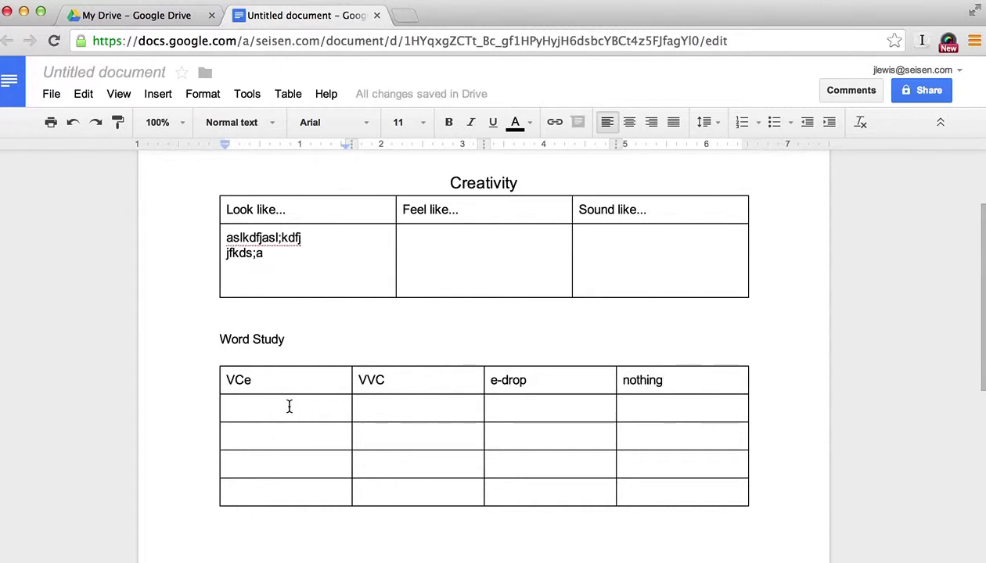
text(use)
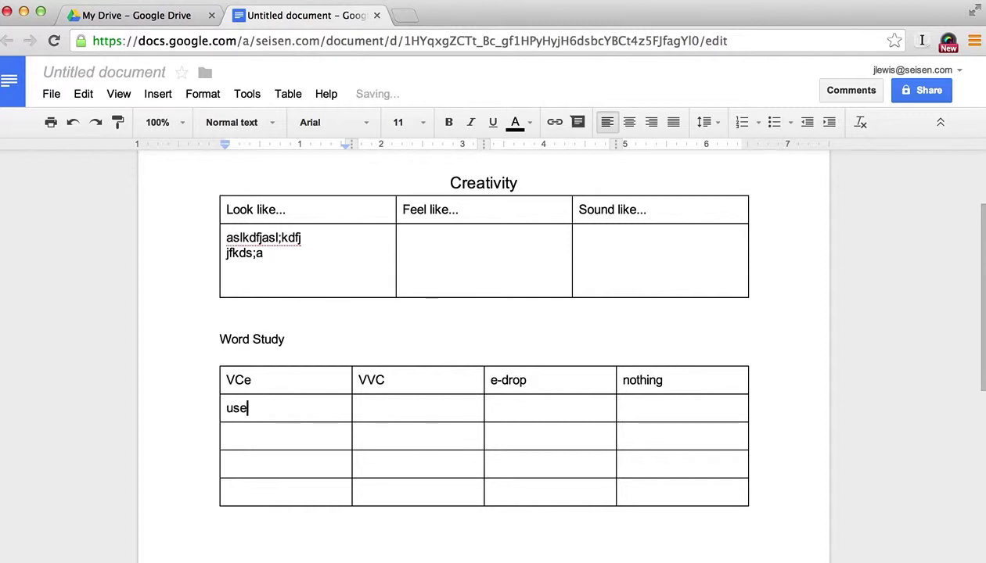
key(Tab)
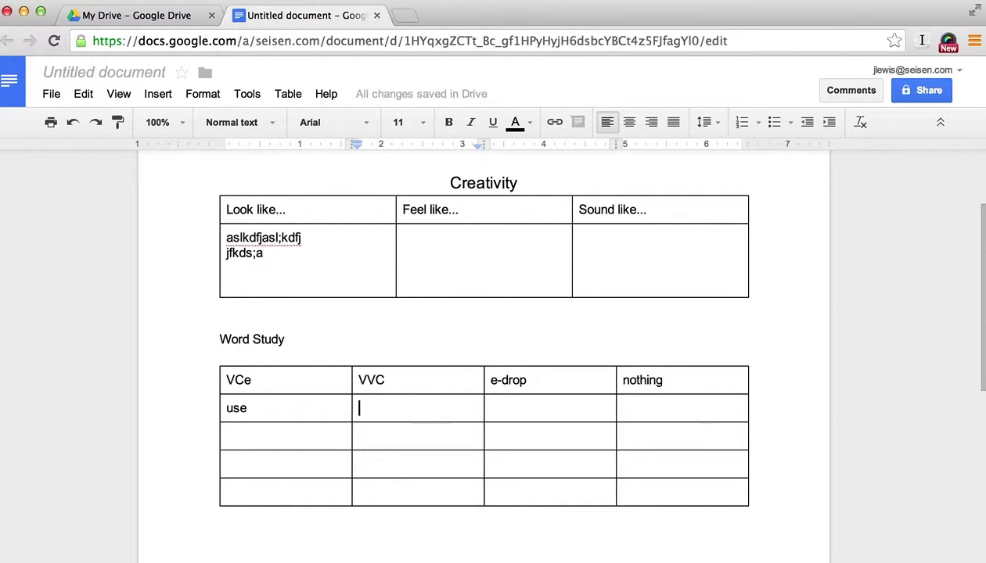
text(loo)
key(Tab)
key(Left)
key(Left)
key(Left)
key(Left)
key(Left)
key(Left)
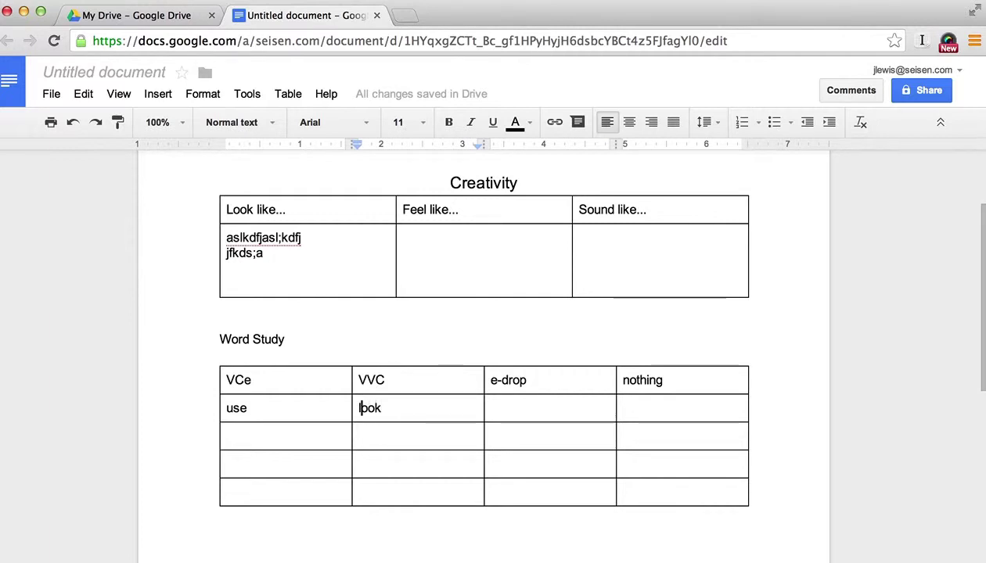
Enter "using" under e-drop and "looking" under nothing in the Word Study table's second row.
key(Tab)
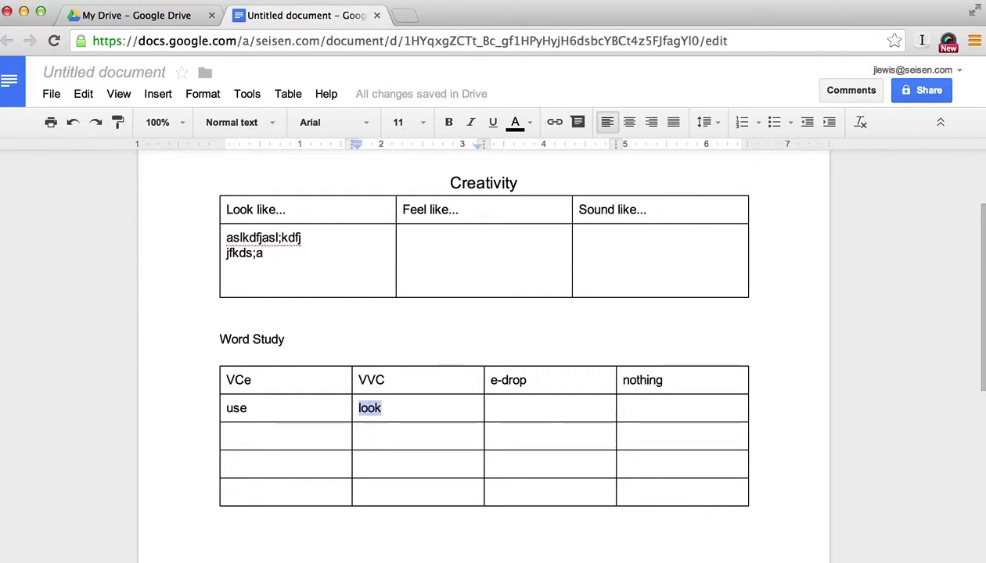
key(Tab)
key(Tab)
key(Tab)
key(Tab)
key(Tab)
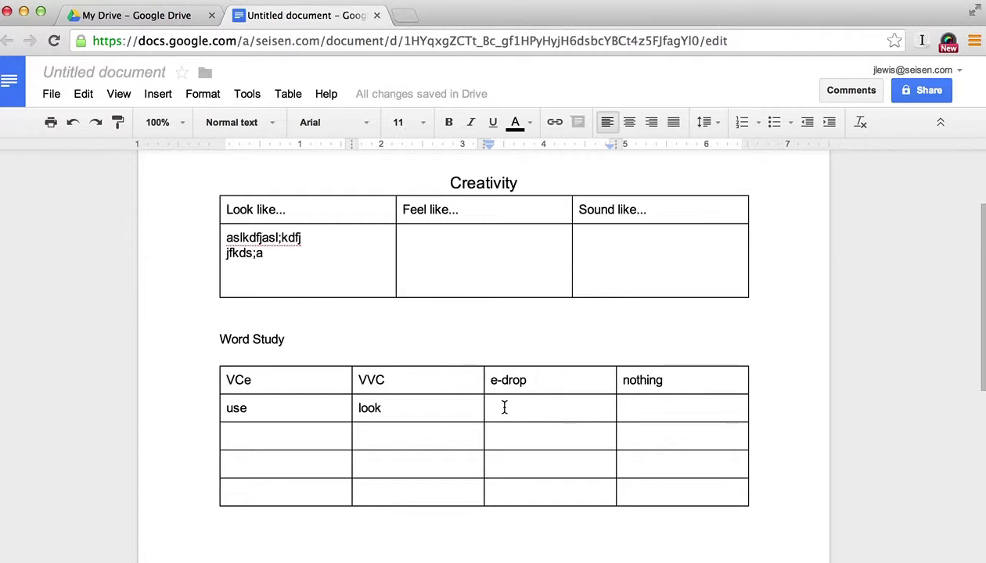
text(using)
key(Tab)
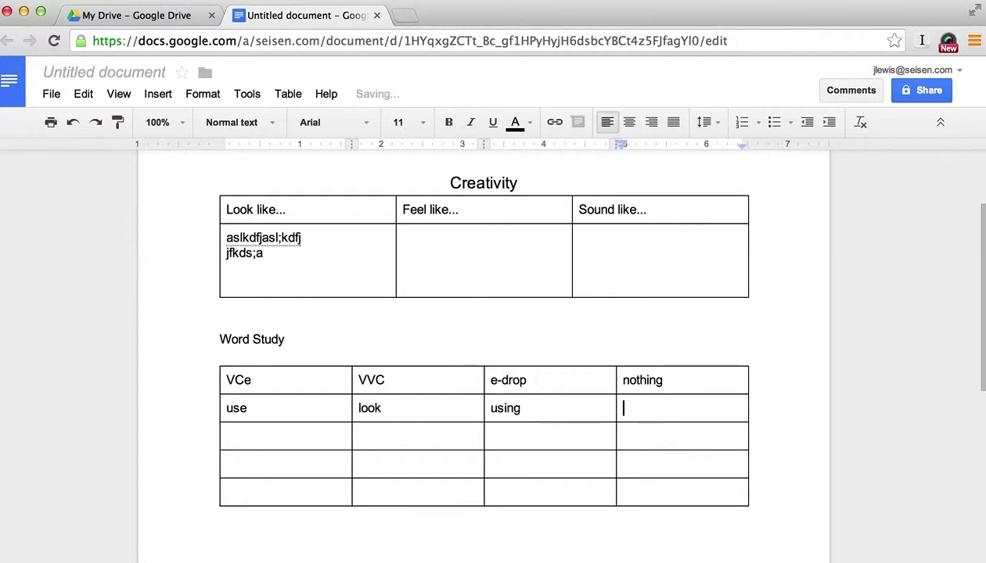
text(looking)
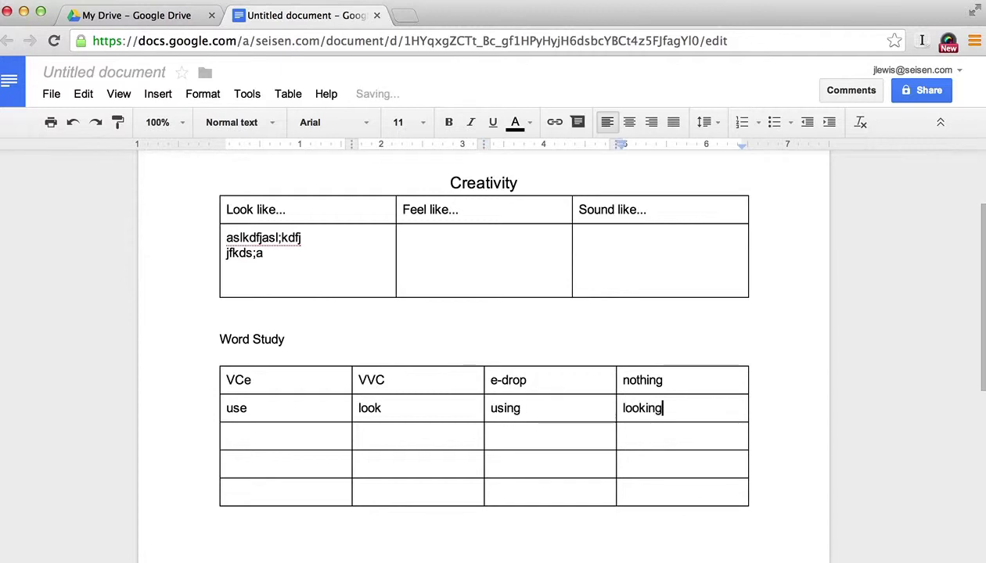
Make all four headings in the Word Study table's first row bold.
click(315, 383)
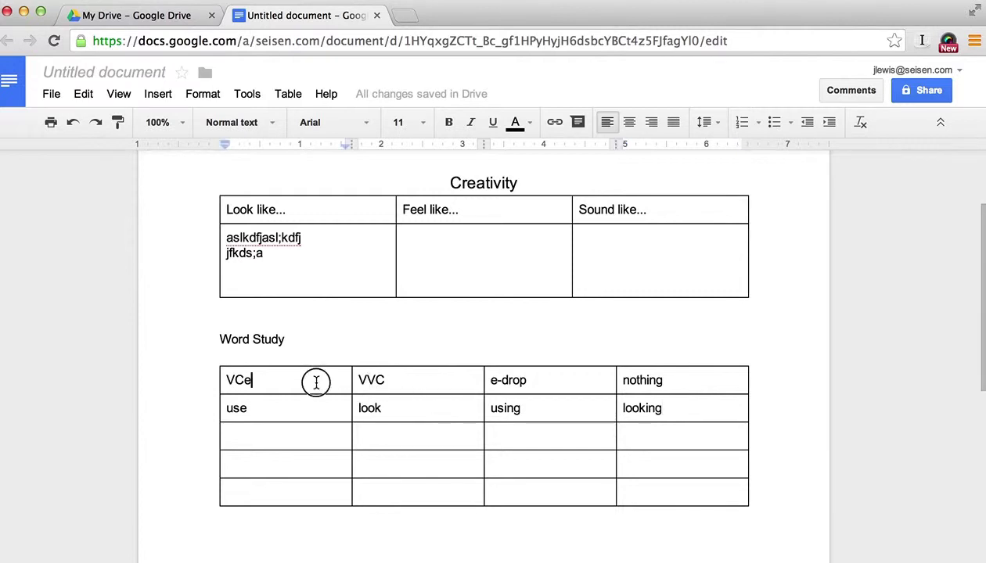
drag(232, 383, 643, 392)
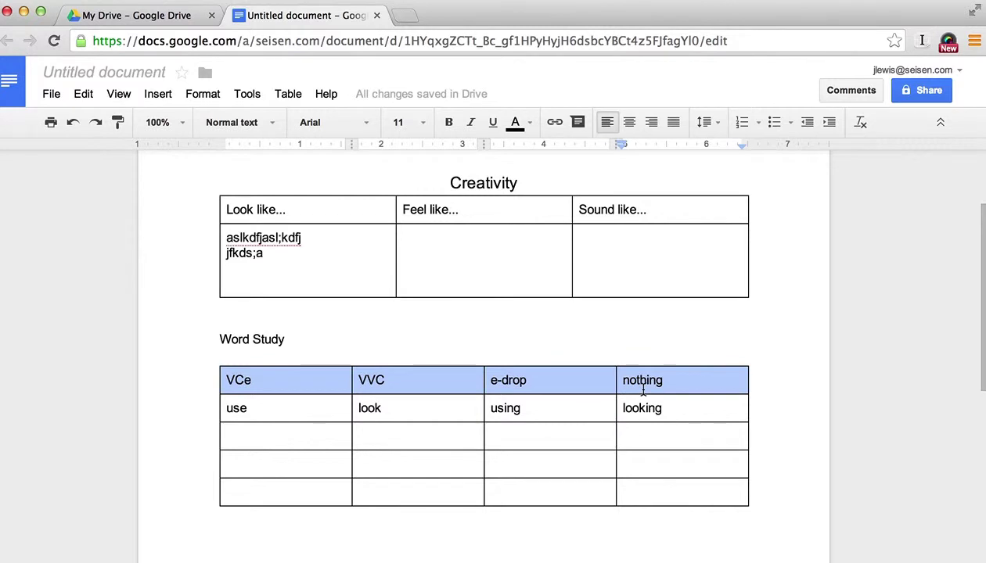
click(448, 123)
click(329, 441)
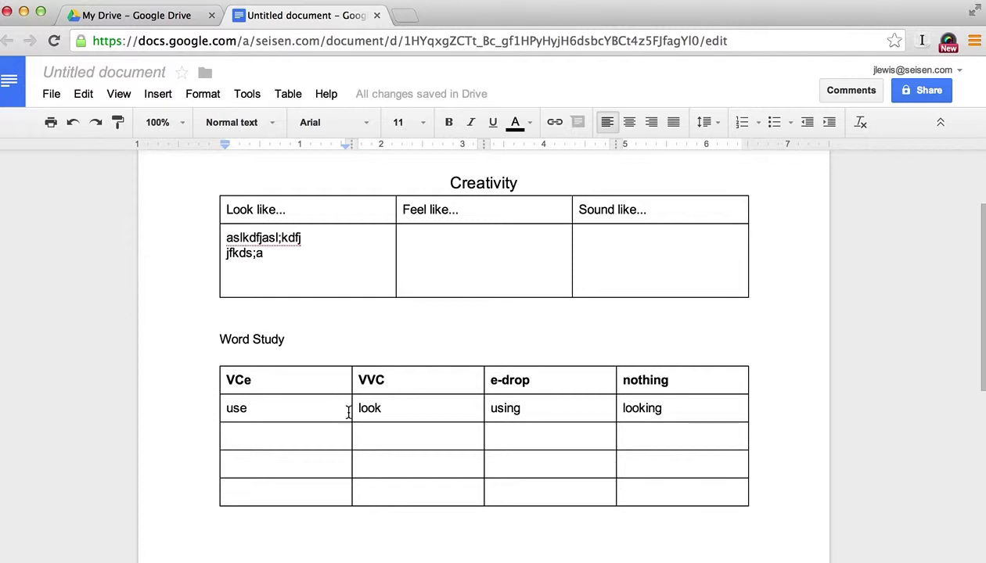
Enter "peek" in purple text under VVC in the Word Study table's third row.
click(392, 436)
click(529, 125)
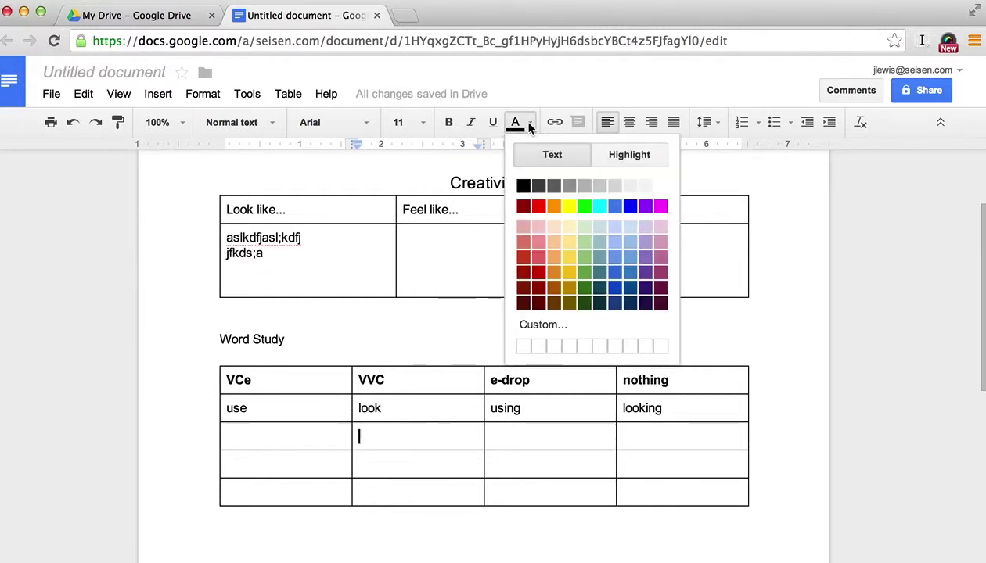
click(644, 207)
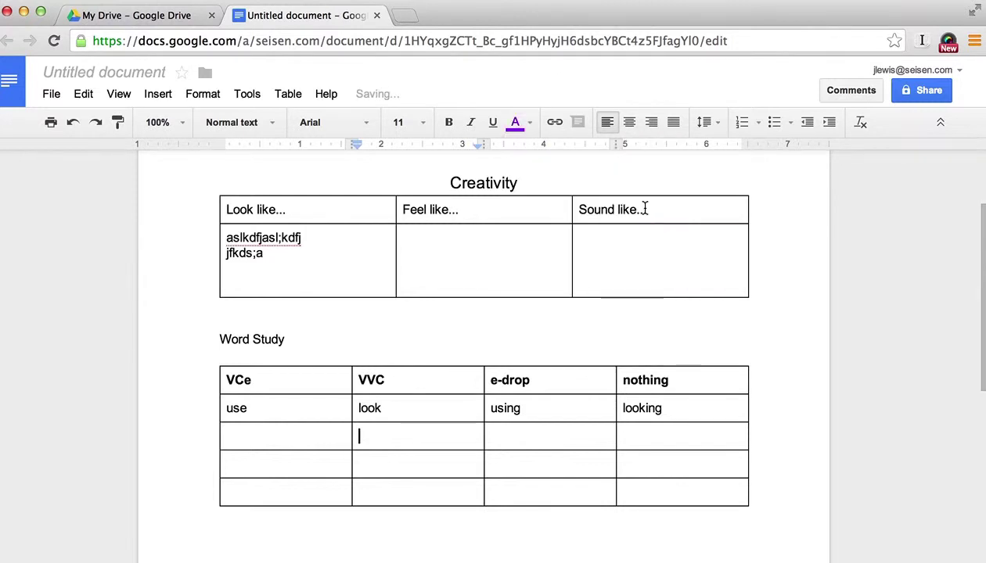
text(peek)
key(Tab)
Enter "peeking" under nothing in the third row and color the word purple.
click(624, 436)
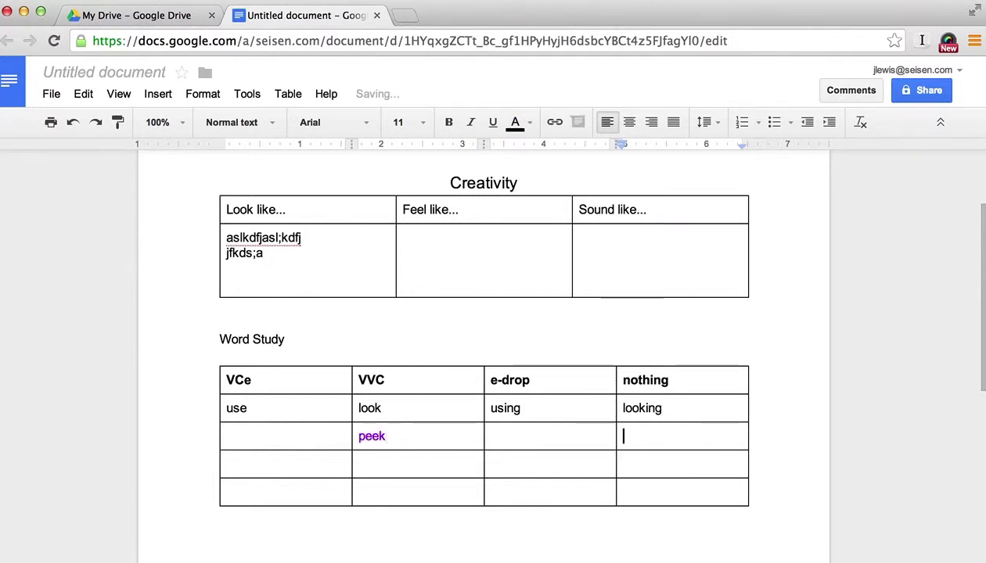
text(peeki)
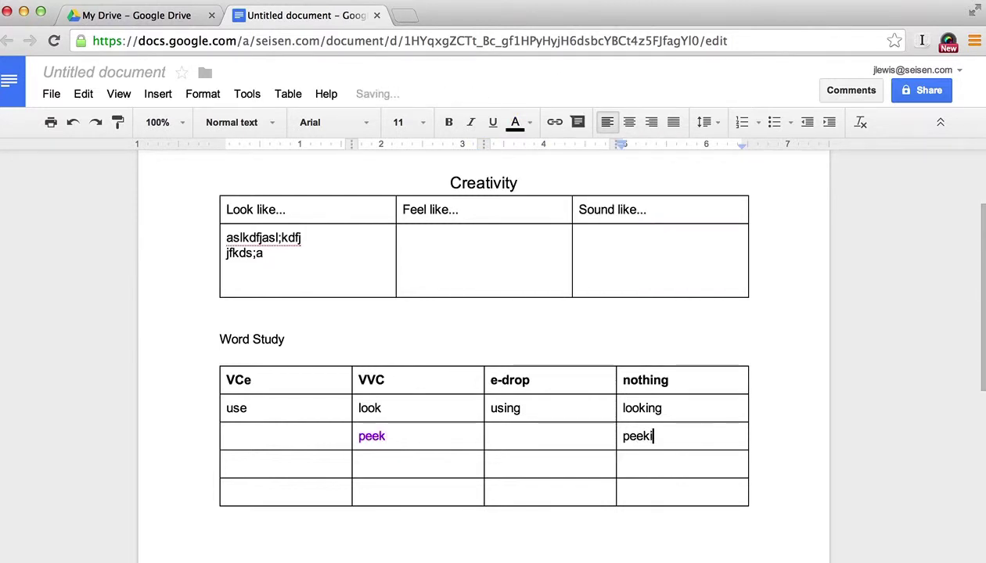
text(ng)
triple_click(662, 438)
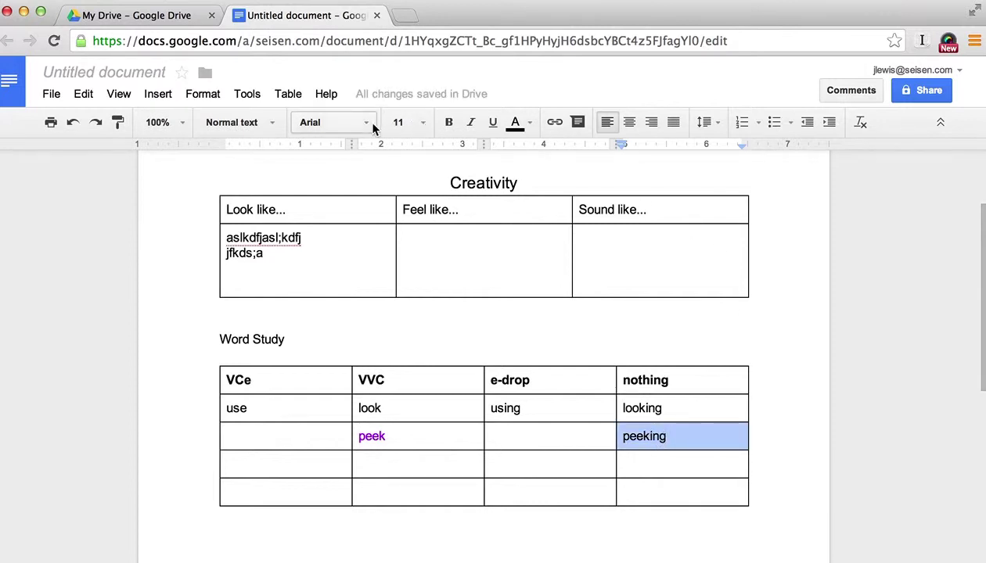
click(518, 124)
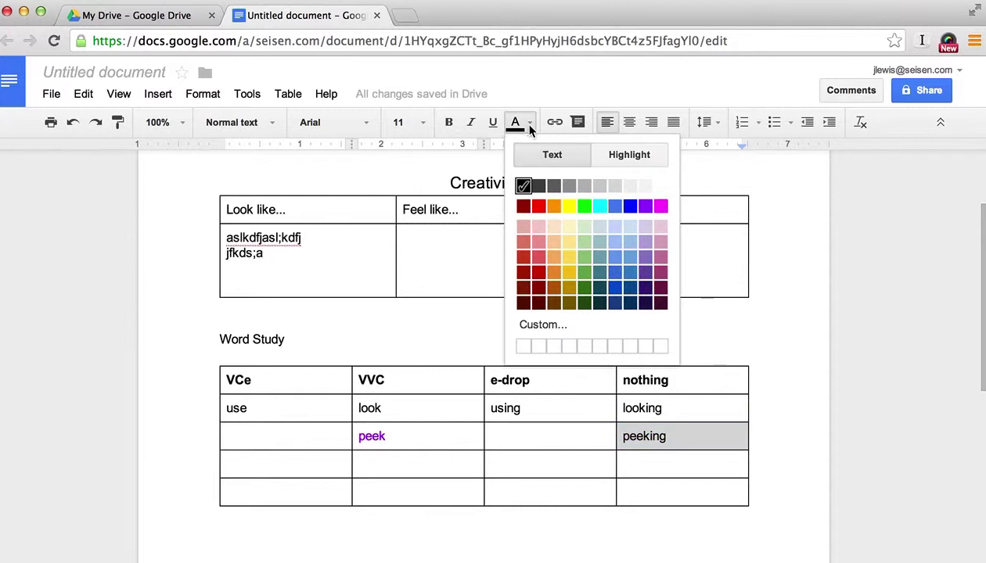
click(646, 208)
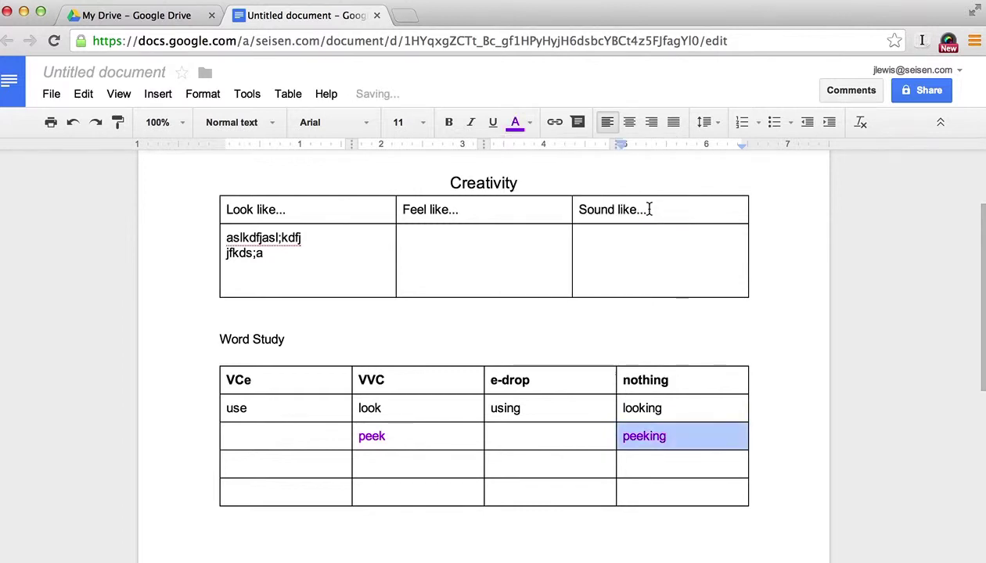
click(480, 476)
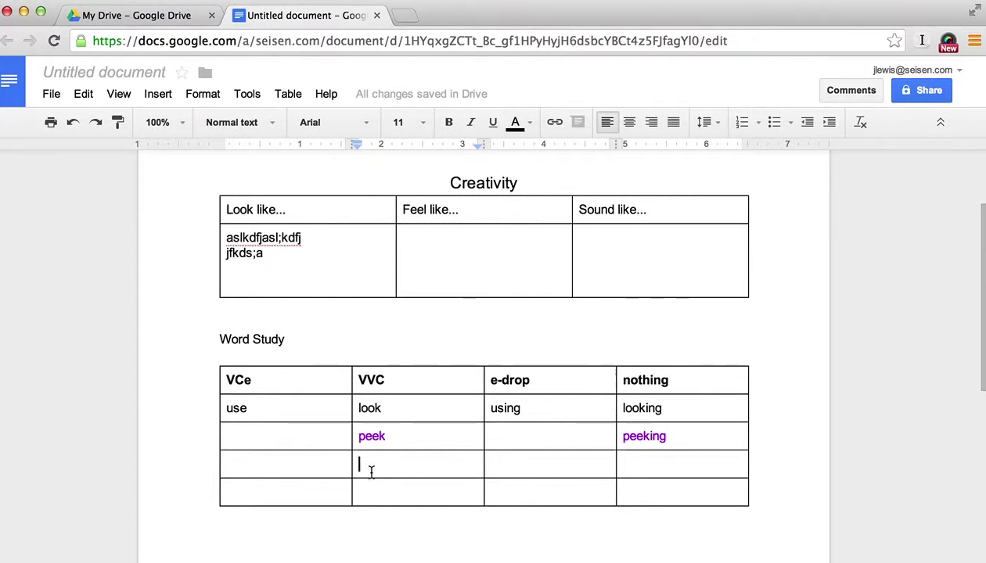
click(655, 486)
drag(656, 486, 329, 485)
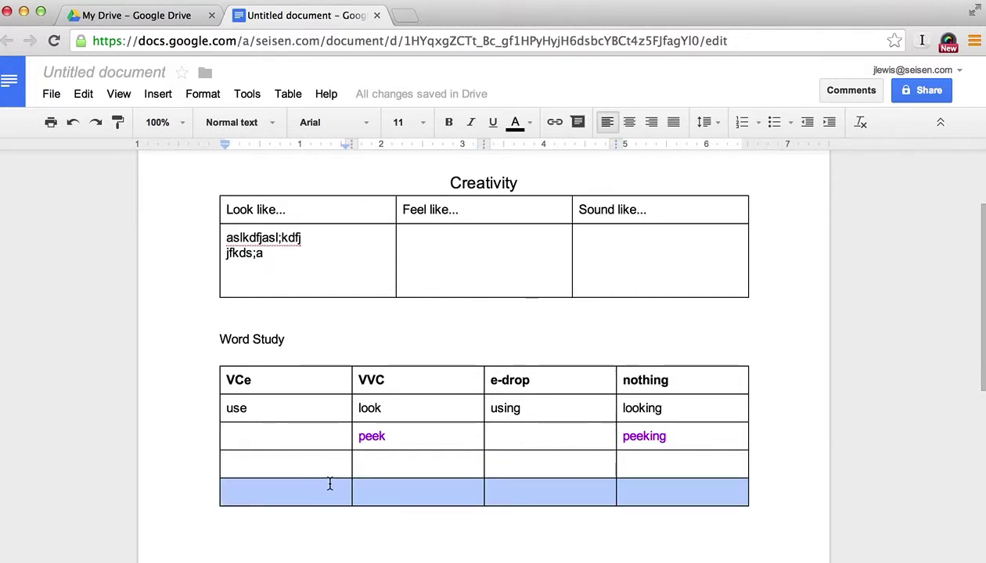
Insert a new row below the fourth row of the Word Study table.
click(417, 466)
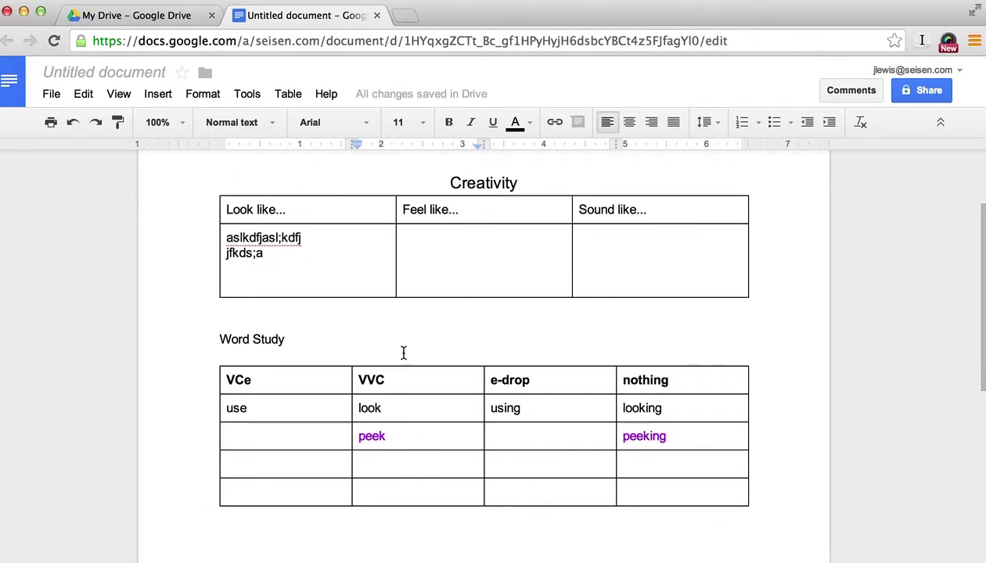
click(287, 96)
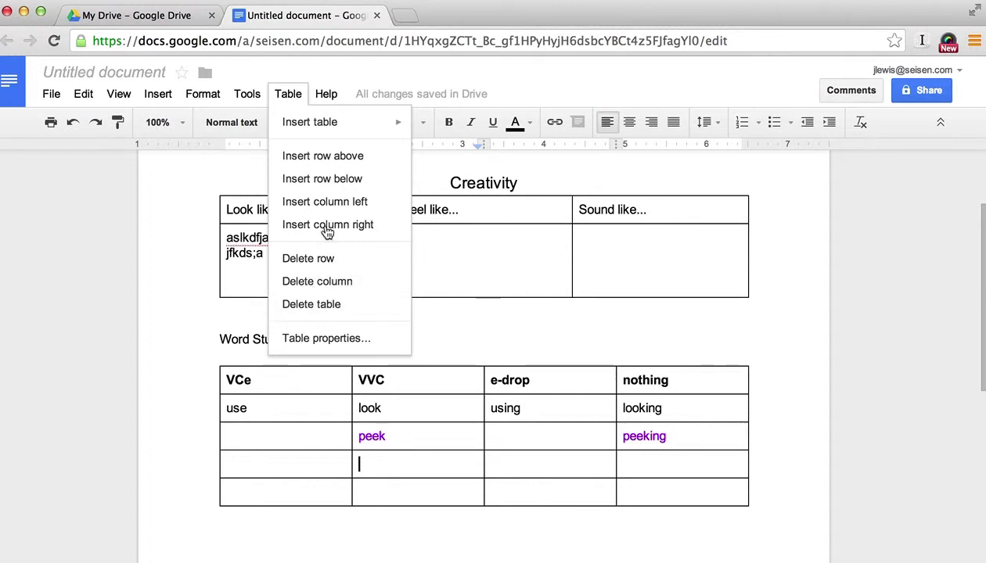
click(333, 180)
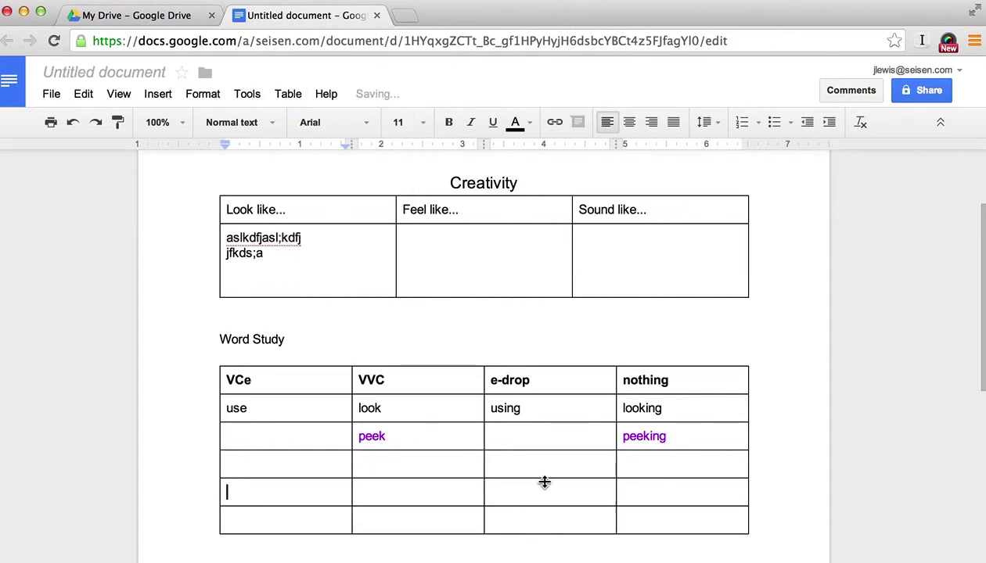
Insert a new column to the right of the "nothing" column in the Word Study table.
click(694, 465)
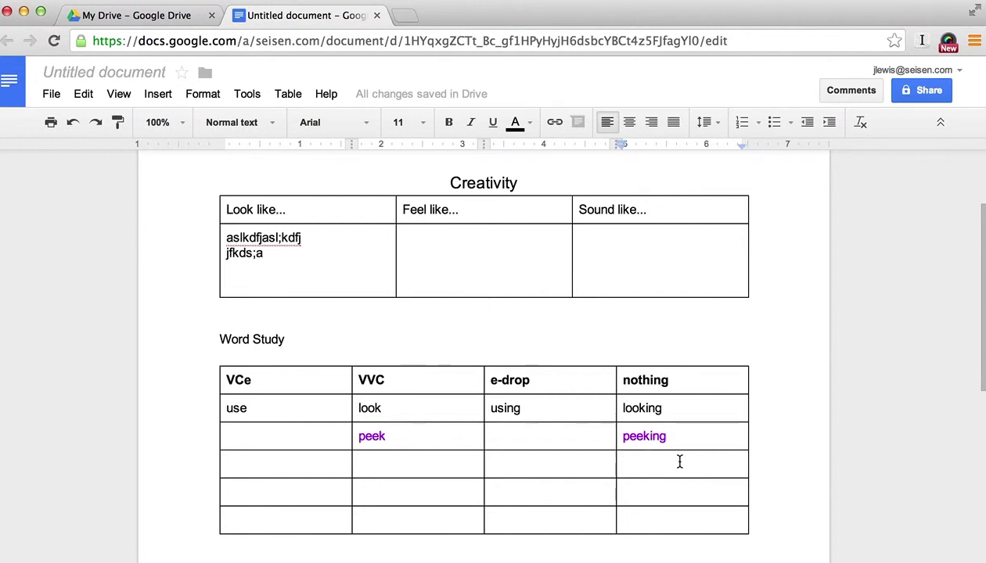
right_click(679, 463)
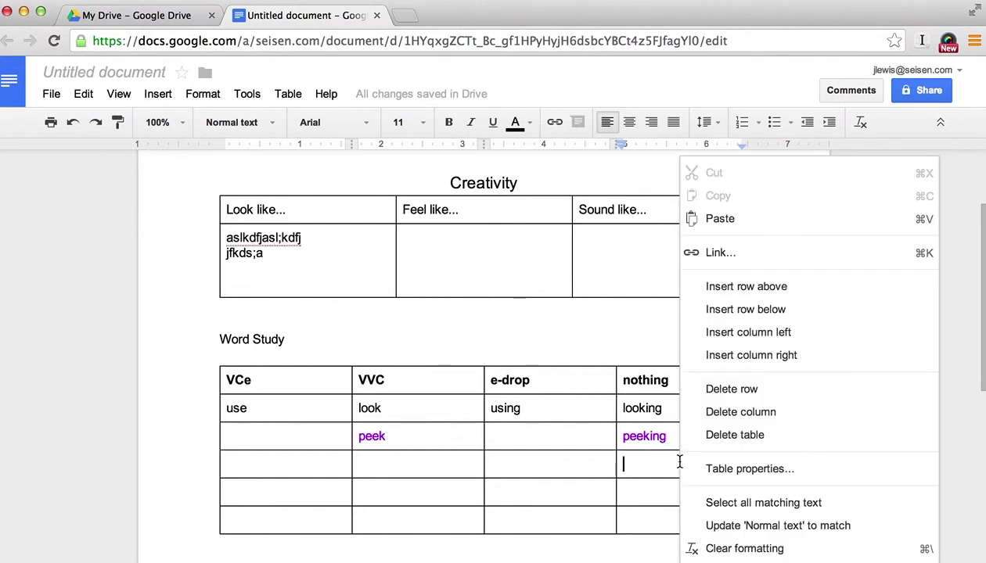
click(757, 355)
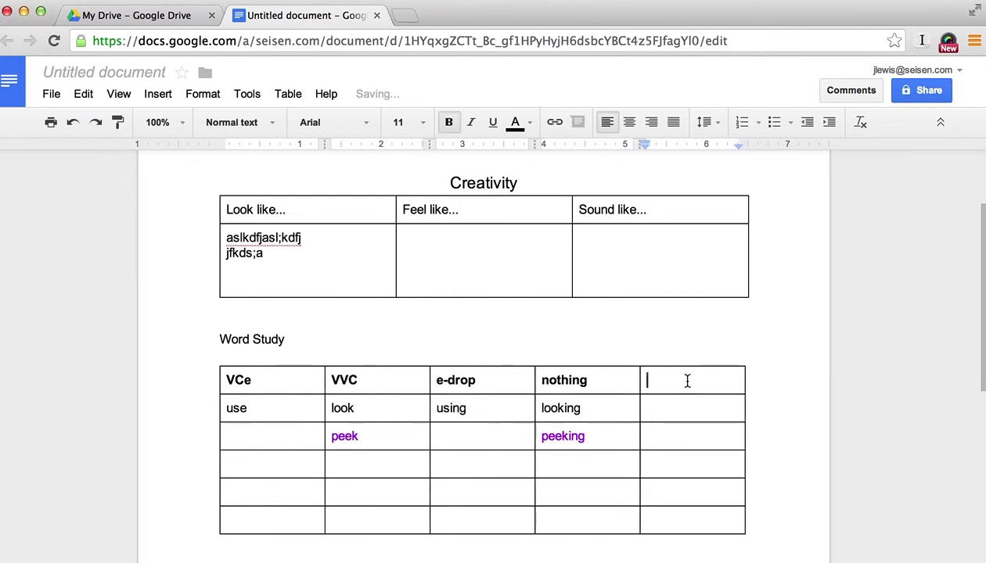
Undo the last column insertion in the Word Study table.
key(super+z)
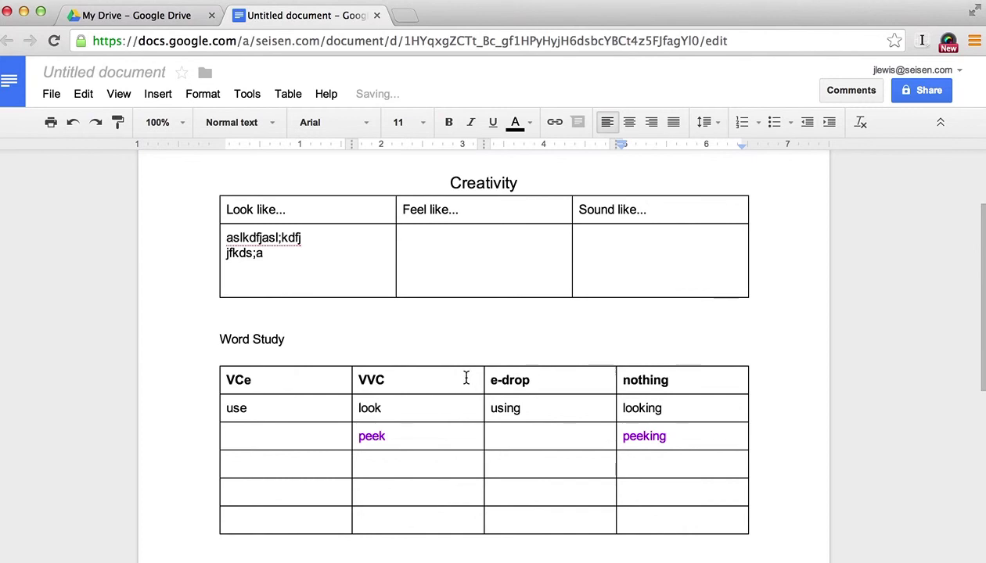
Delete the two lines of filler text under "Look like..." in the Creativity table.
scroll(418, 385, down, 2)
scroll(422, 385, up, 2)
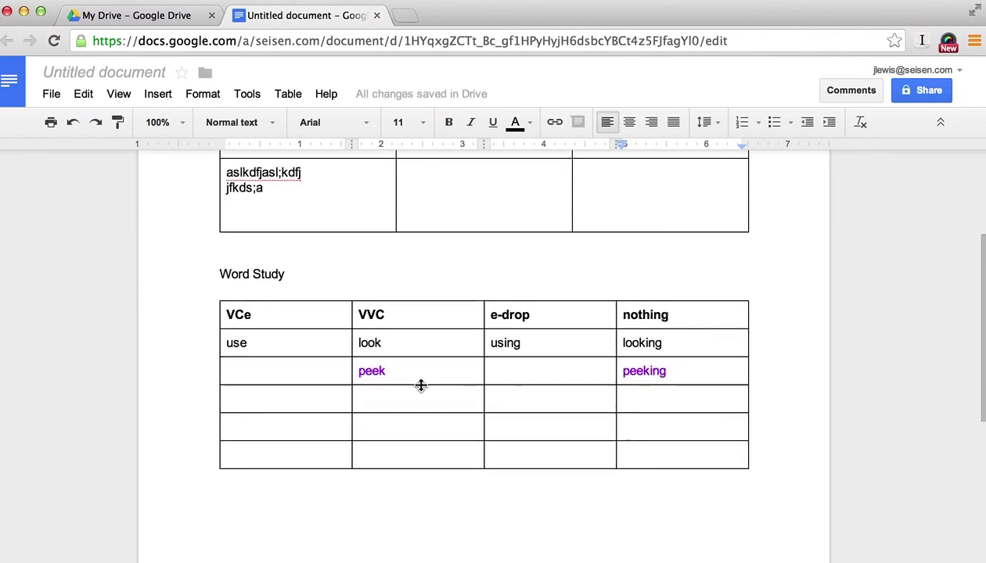
drag(274, 266, 213, 250)
key(BackSpace)
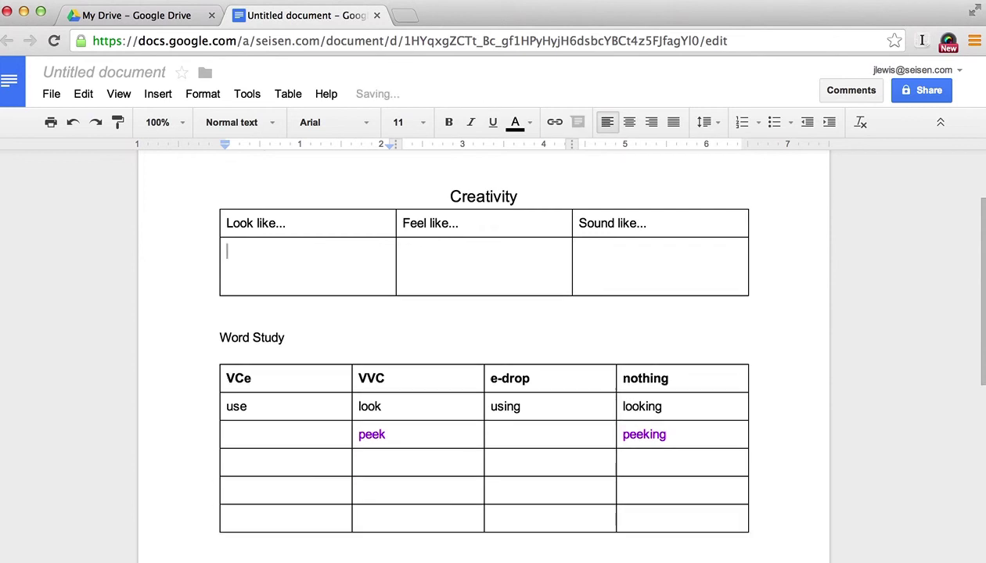
scroll(227, 412, down, 5)
scroll(227, 410, up, 6)
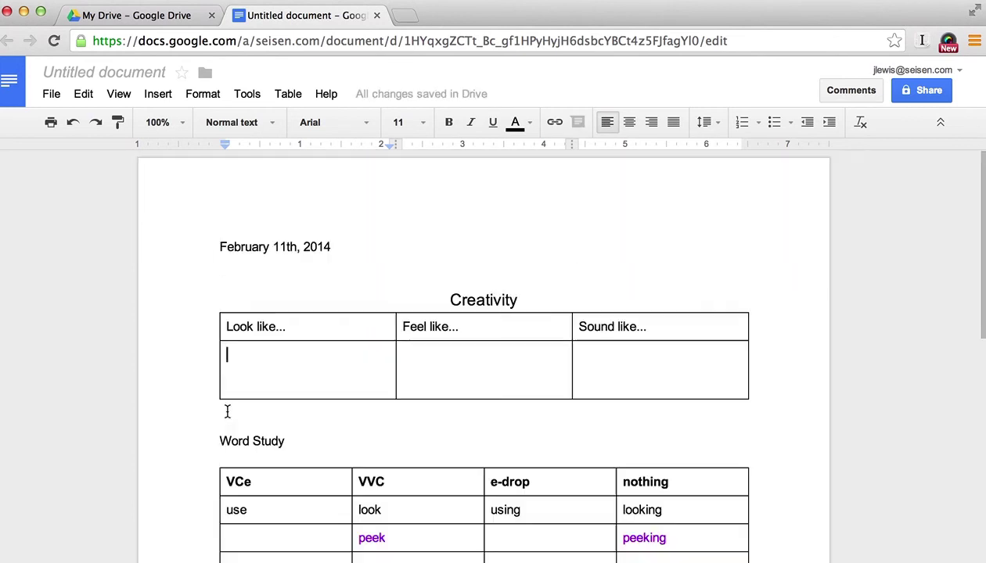
scroll(227, 409, down, 5)
scroll(227, 412, up, 5)
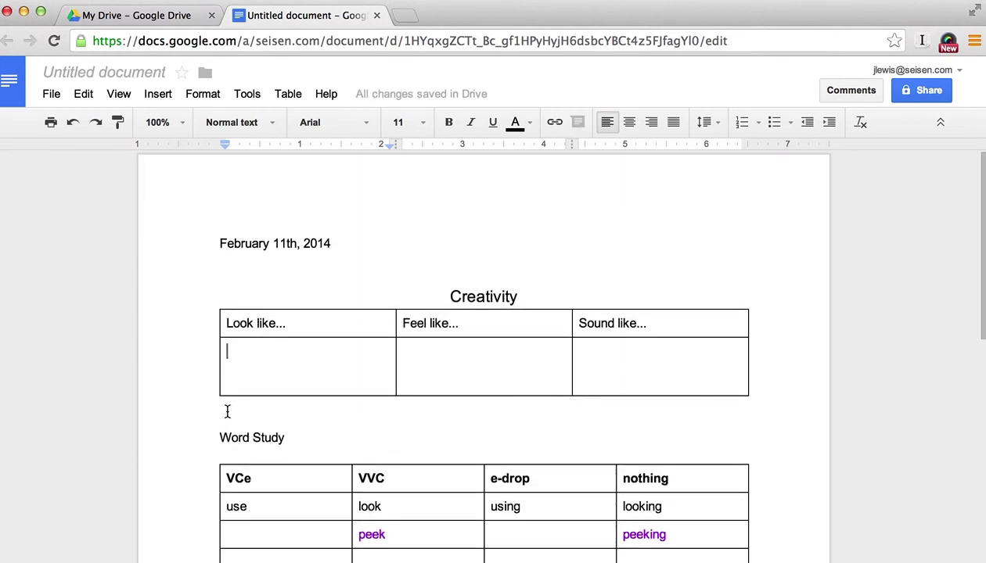
scroll(475, 442, down, 1)
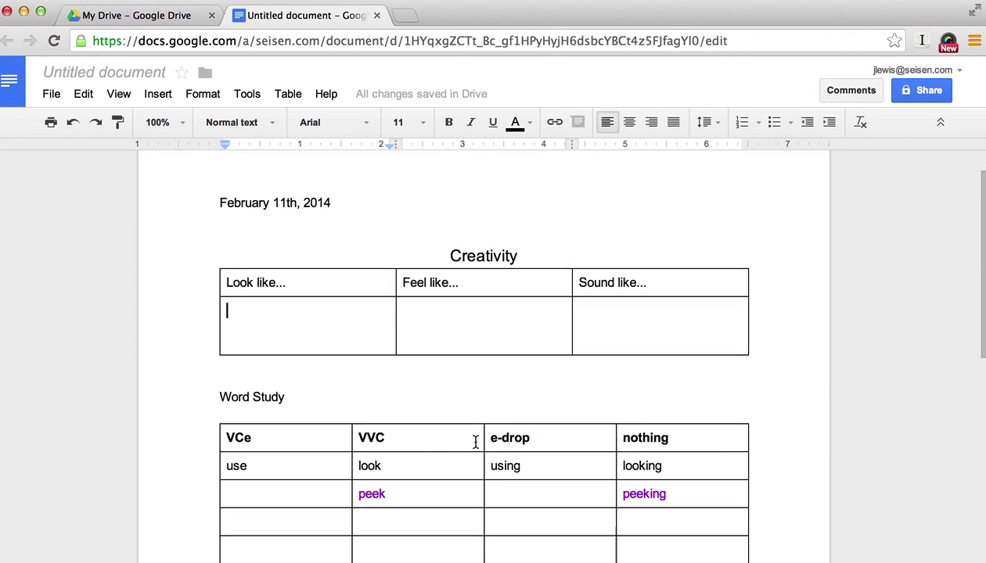
scroll(475, 442, down, 2)
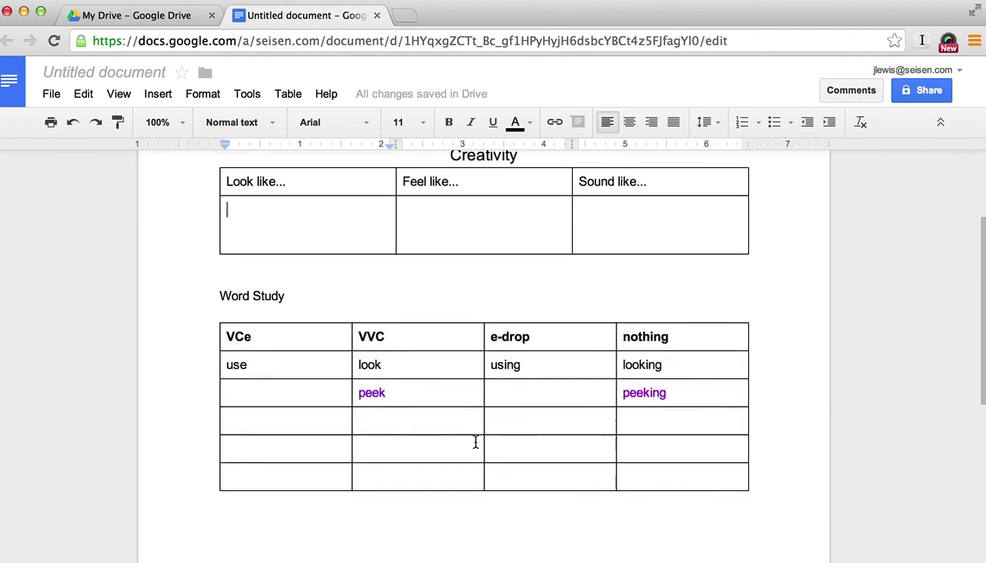